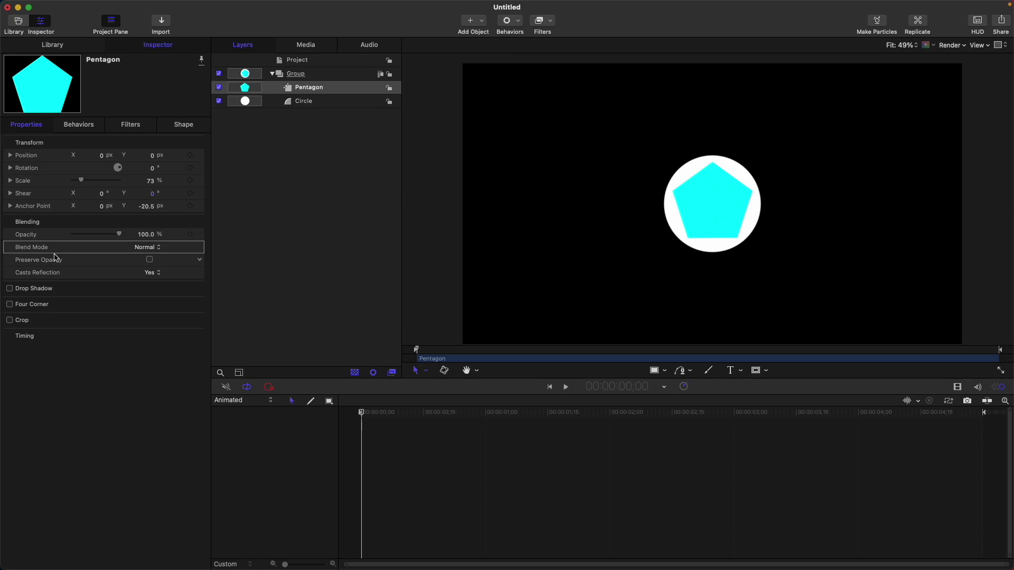
Select the Pentagon layer and open its Blend Mode list, scrolling down toward Stencil Alpha.
click(336, 90)
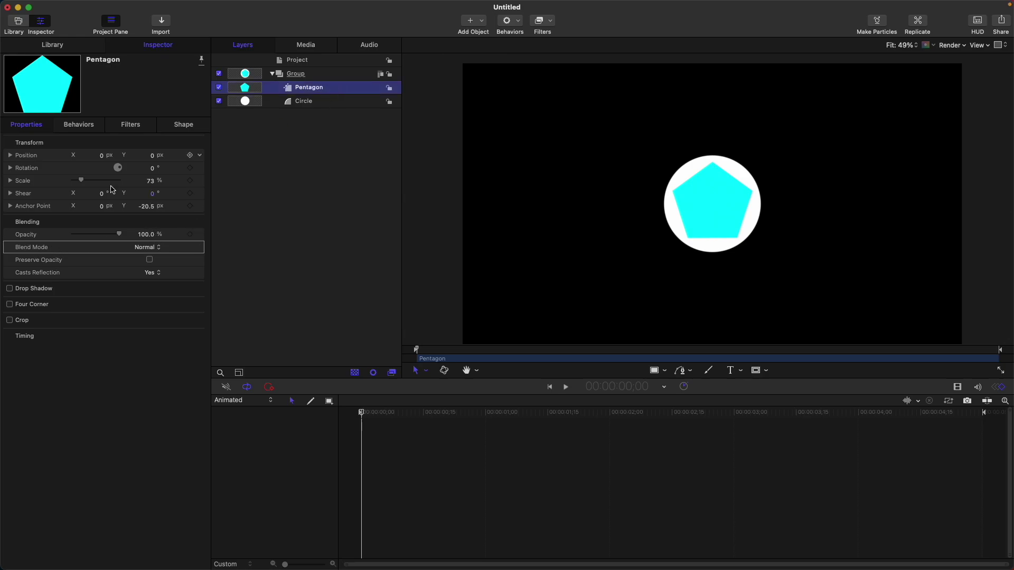
click(44, 248)
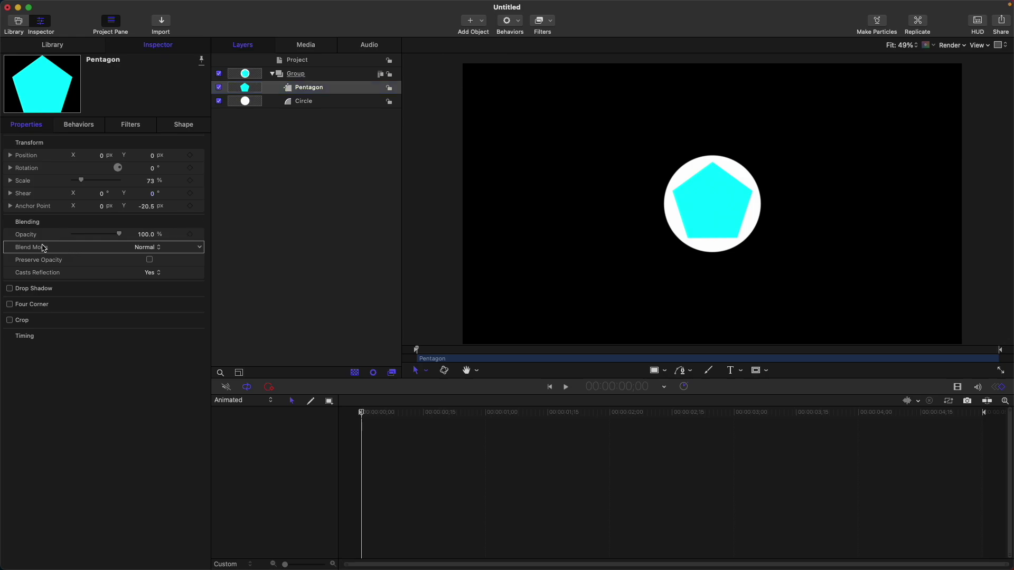
click(157, 248)
scroll(158, 252, down, 2)
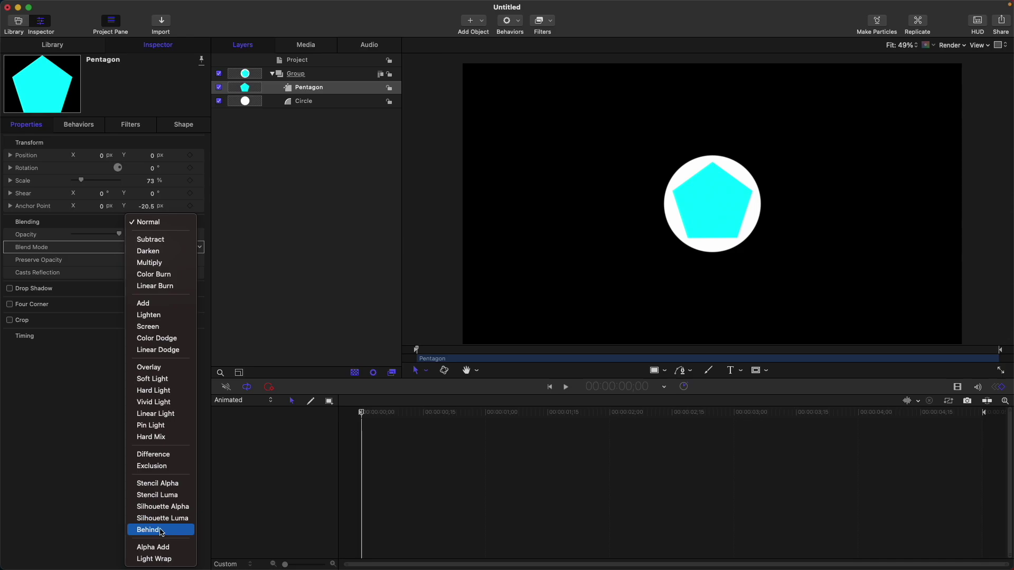
Apply Stencil Alpha to the pentagon, drag it off-centre to show clipping, then back near centre.
click(165, 488)
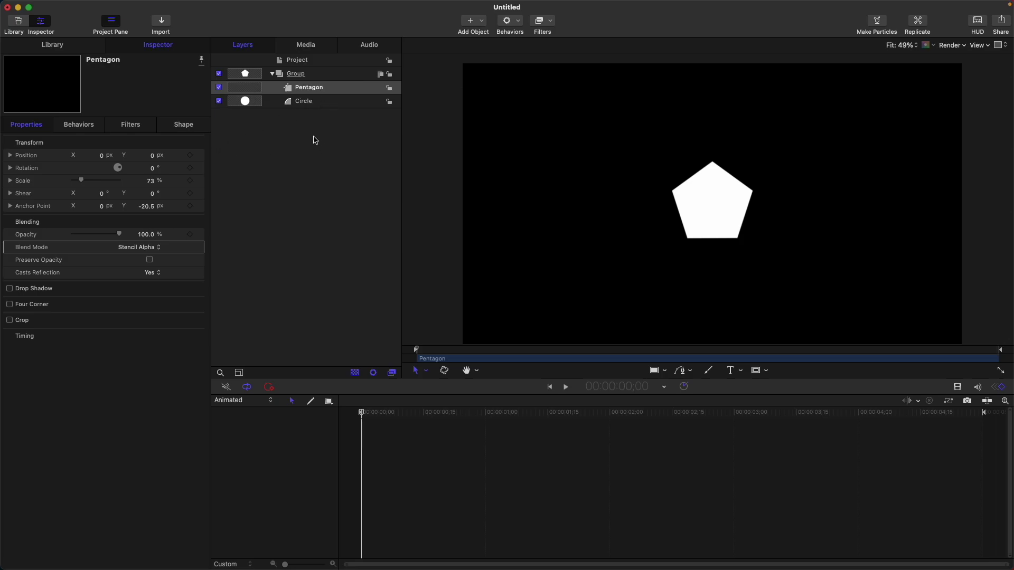
click(320, 90)
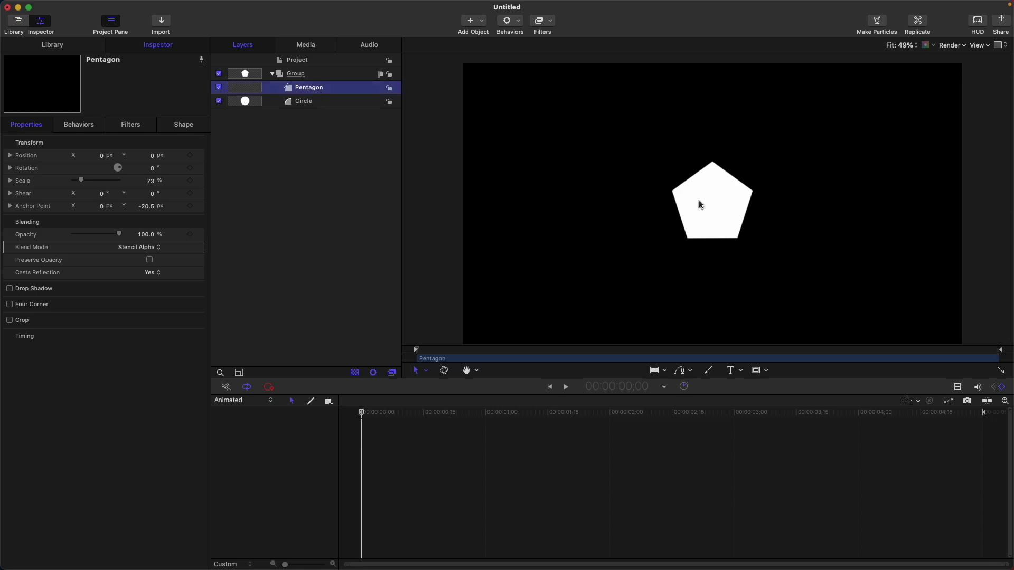
mouse_move(712, 199)
mouse_down()
mouse_move(690, 210)
mouse_move(673, 175)
mouse_move(722, 205)
mouse_move(711, 199)
mouse_move(738, 176)
mouse_move(760, 211)
mouse_move(720, 203)
mouse_up()
click(308, 103)
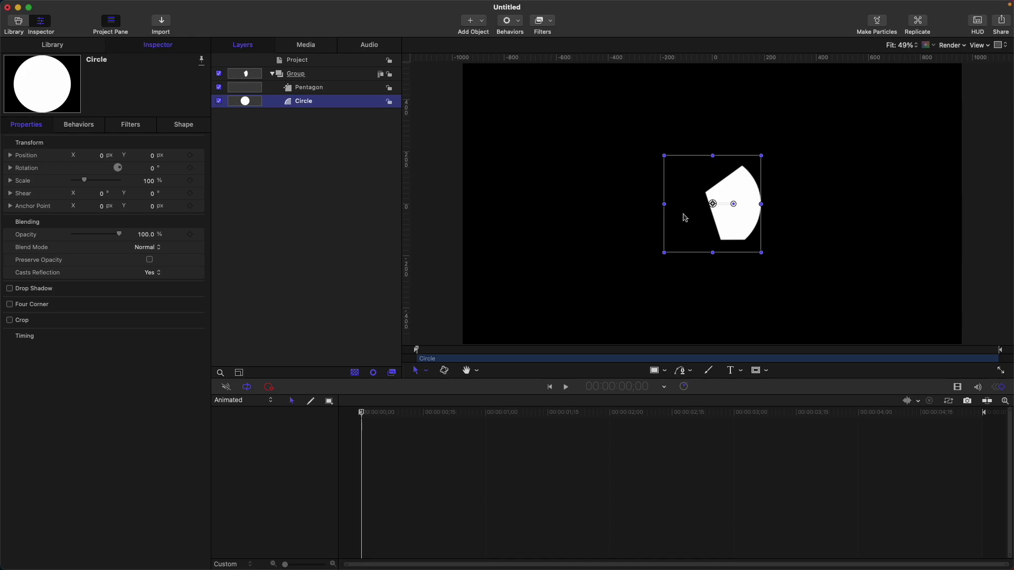
drag(742, 207, 714, 208)
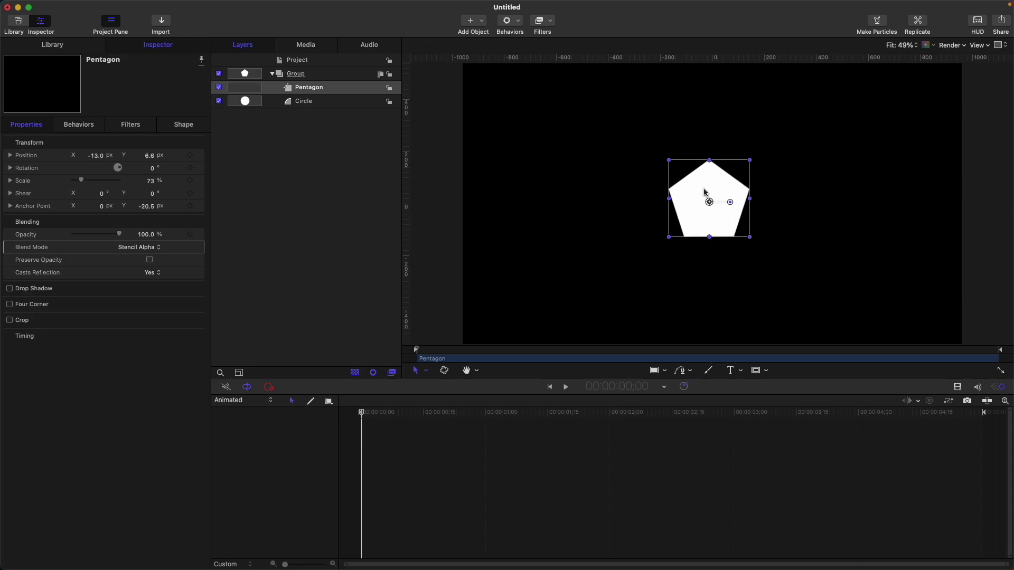
Set the pentagon's blend mode to Stencil Luma, then select the Circle layer's shape settings.
click(325, 104)
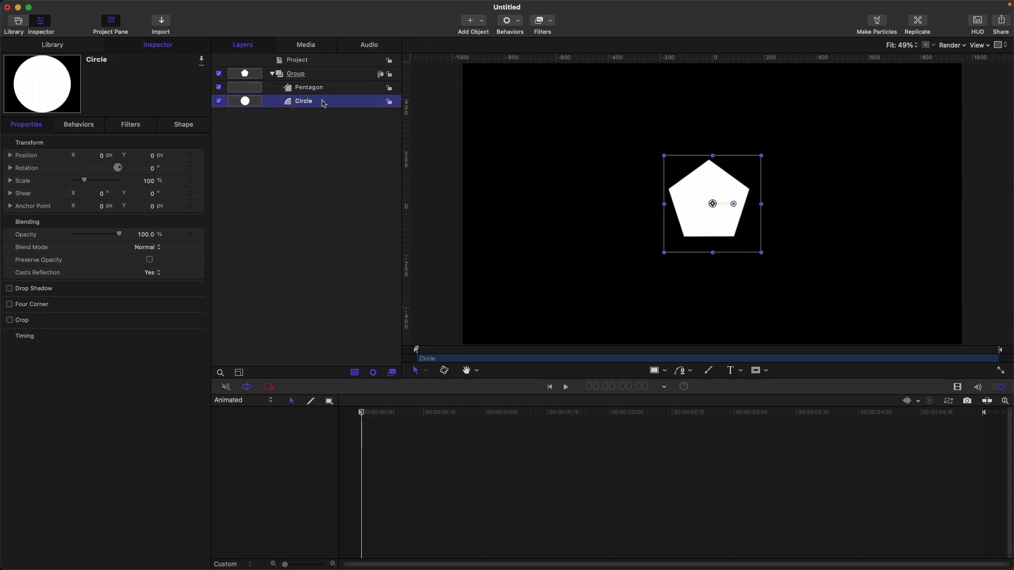
click(710, 211)
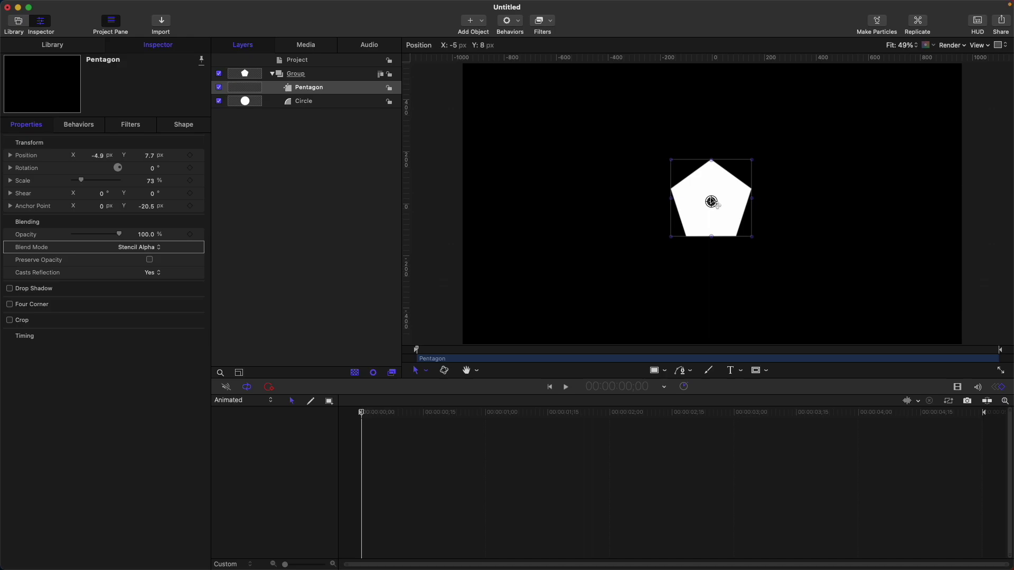
click(158, 248)
click(151, 260)
click(675, 209)
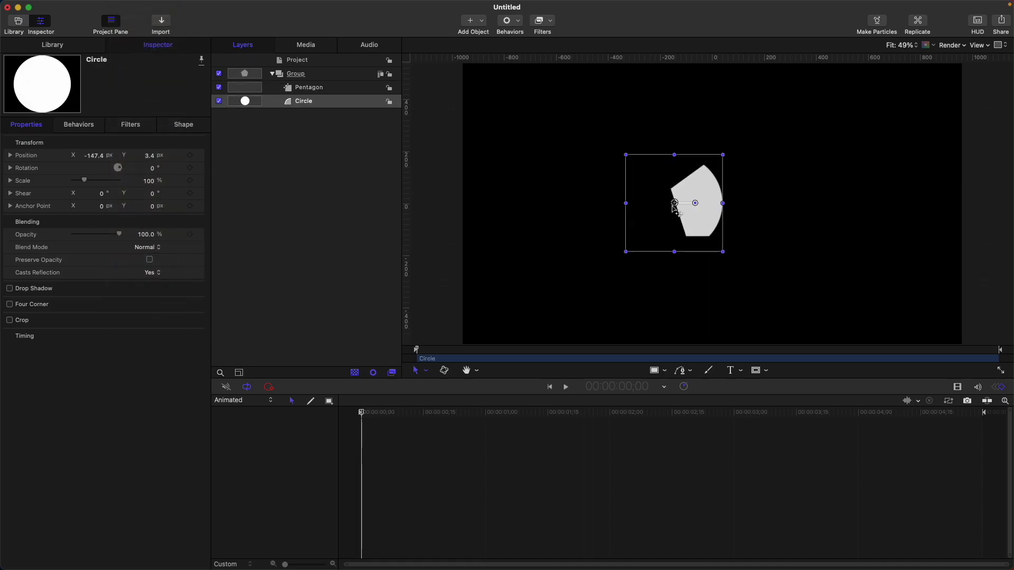
click(674, 209)
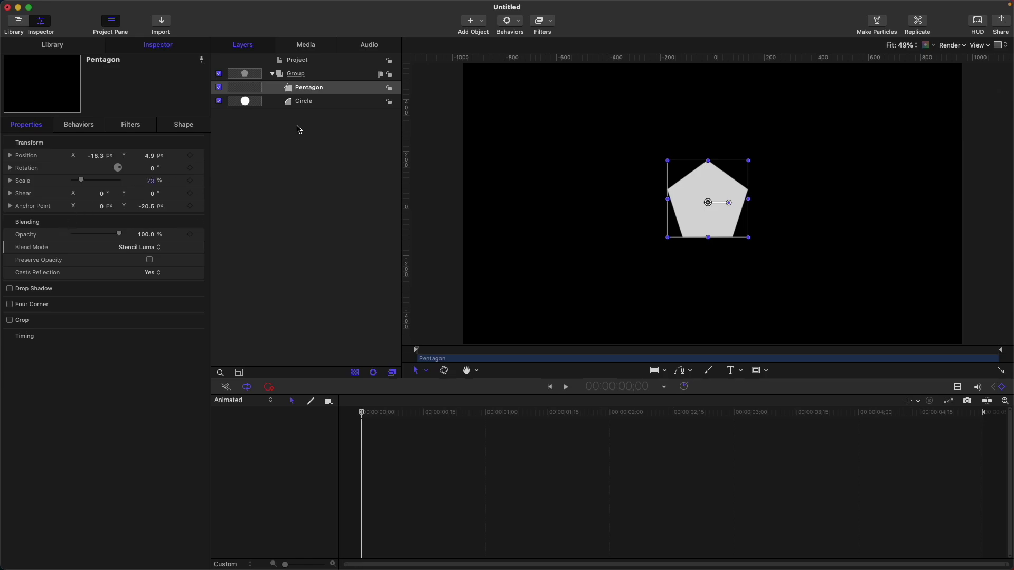
click(319, 106)
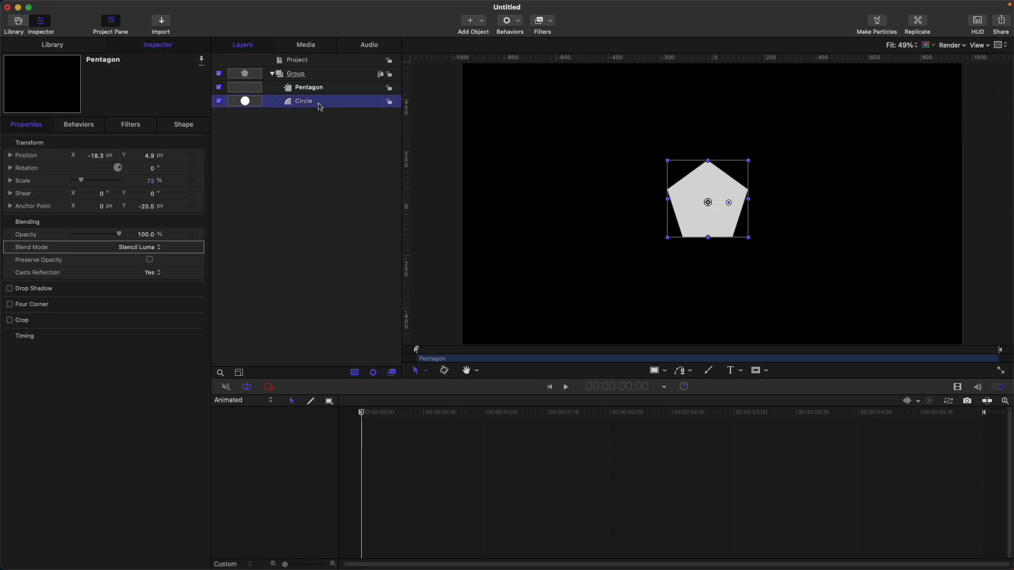
click(182, 126)
Change the circle's fill to a gradient running from white to black.
click(151, 184)
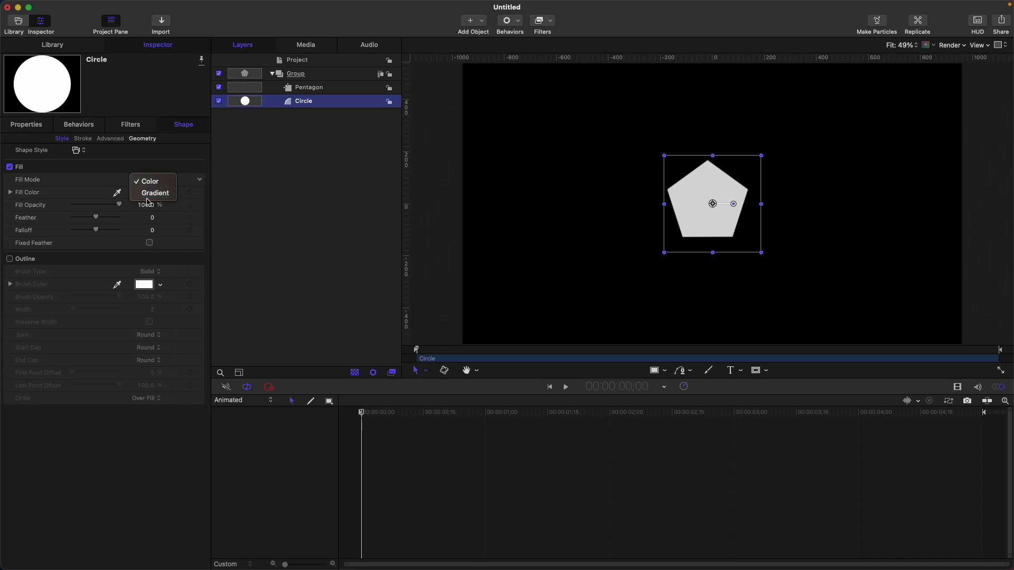
click(154, 194)
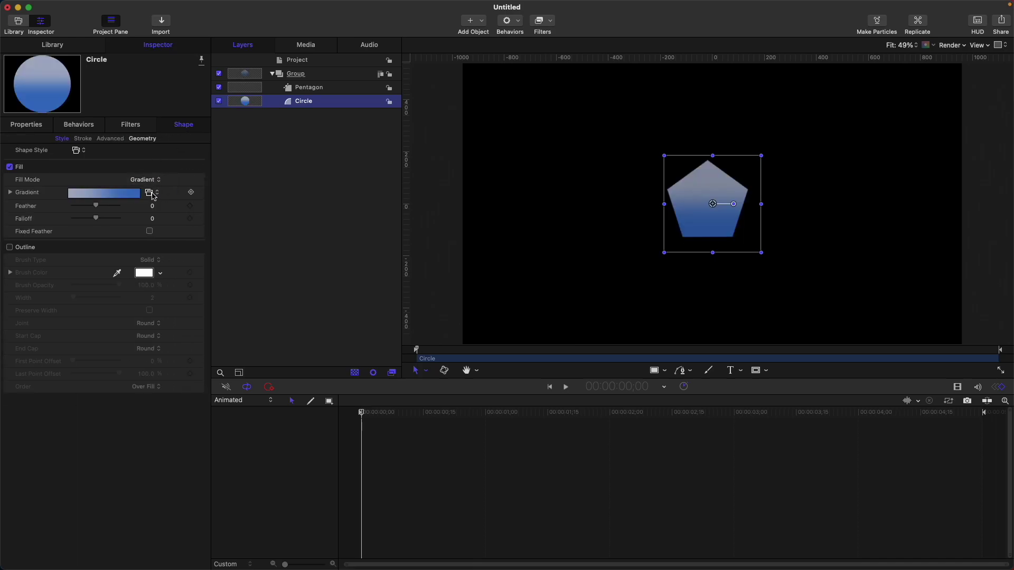
click(10, 192)
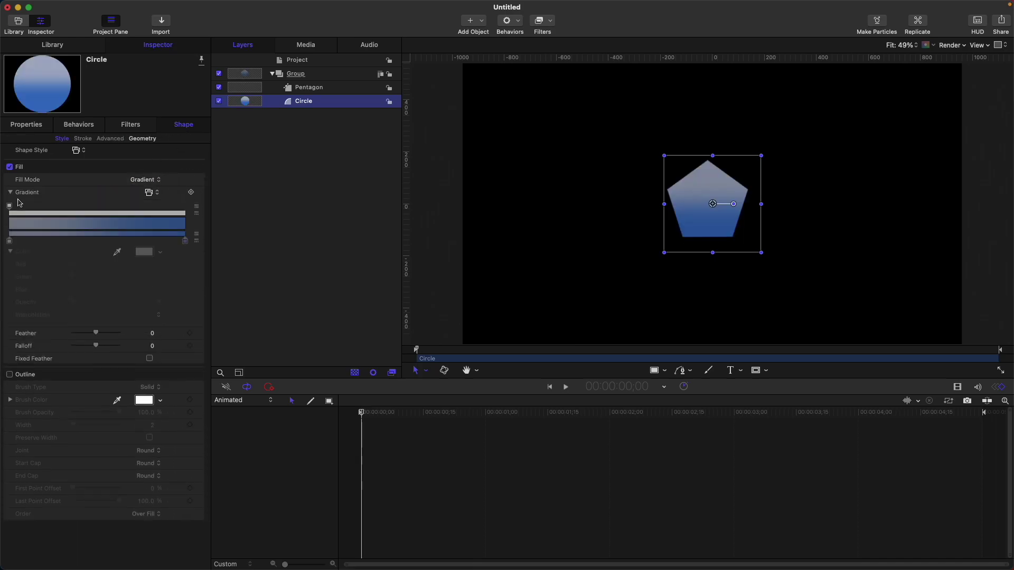
click(10, 242)
click(144, 252)
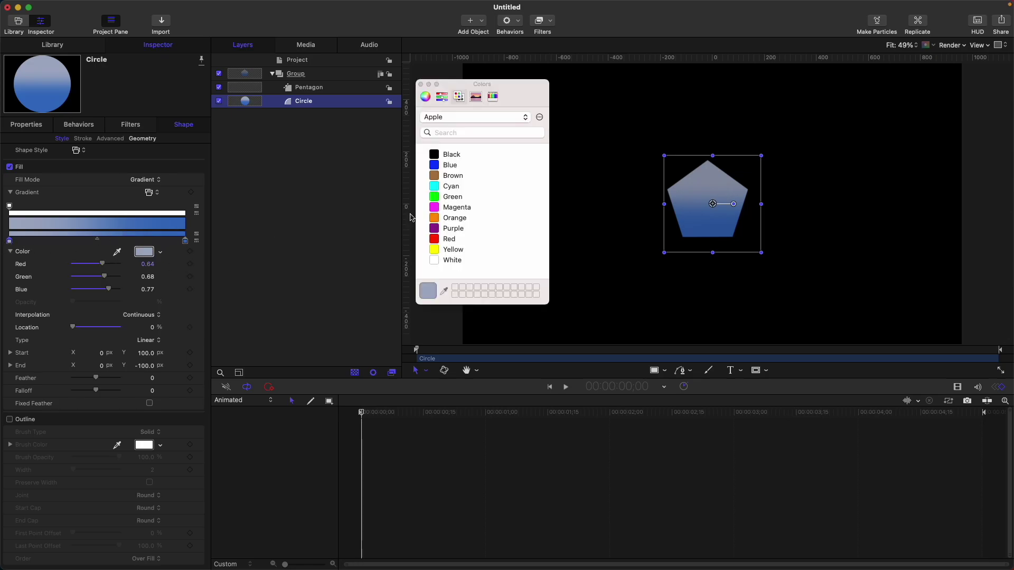
click(465, 261)
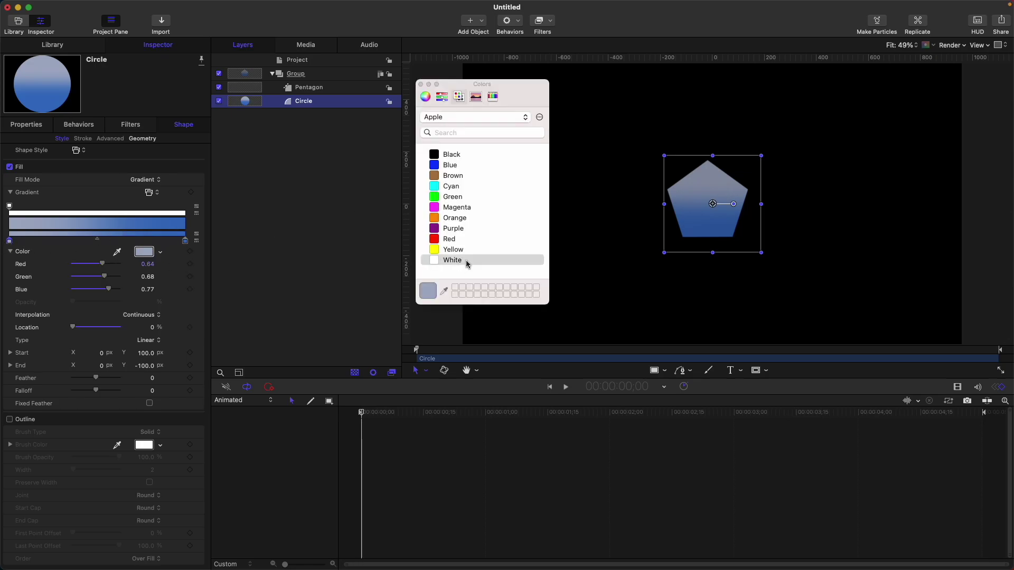
click(420, 85)
click(184, 241)
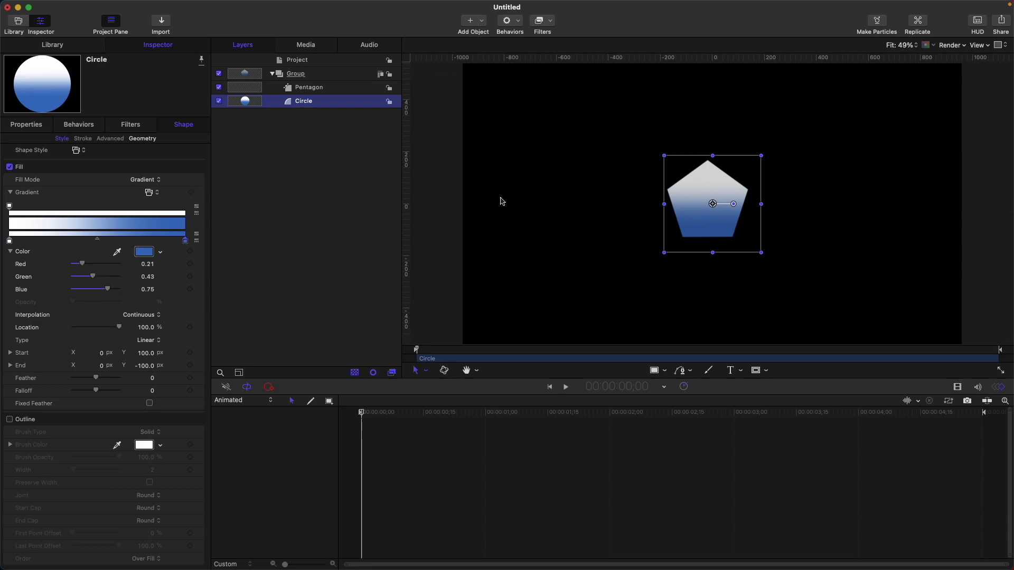
click(146, 252)
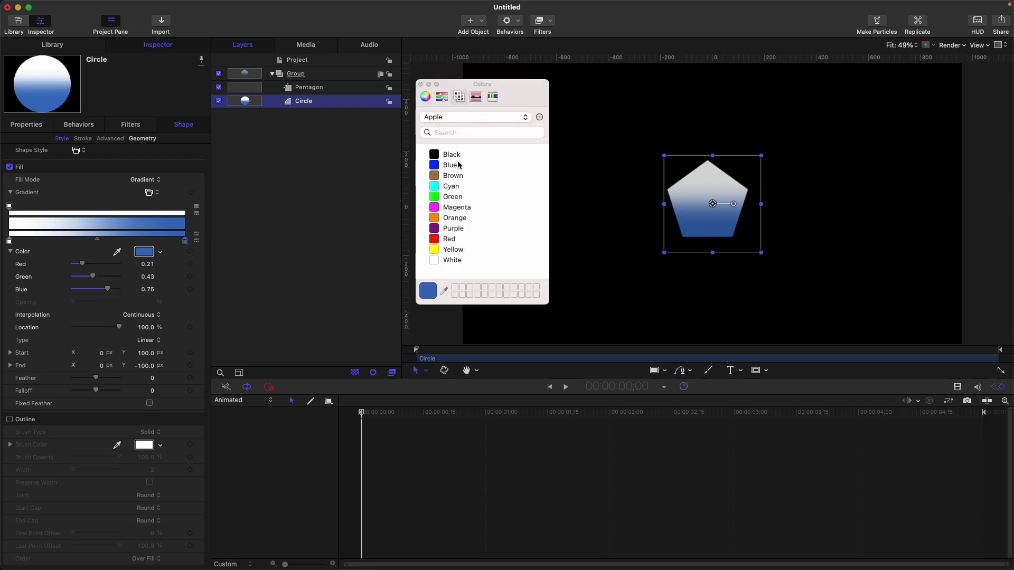
click(459, 155)
click(420, 85)
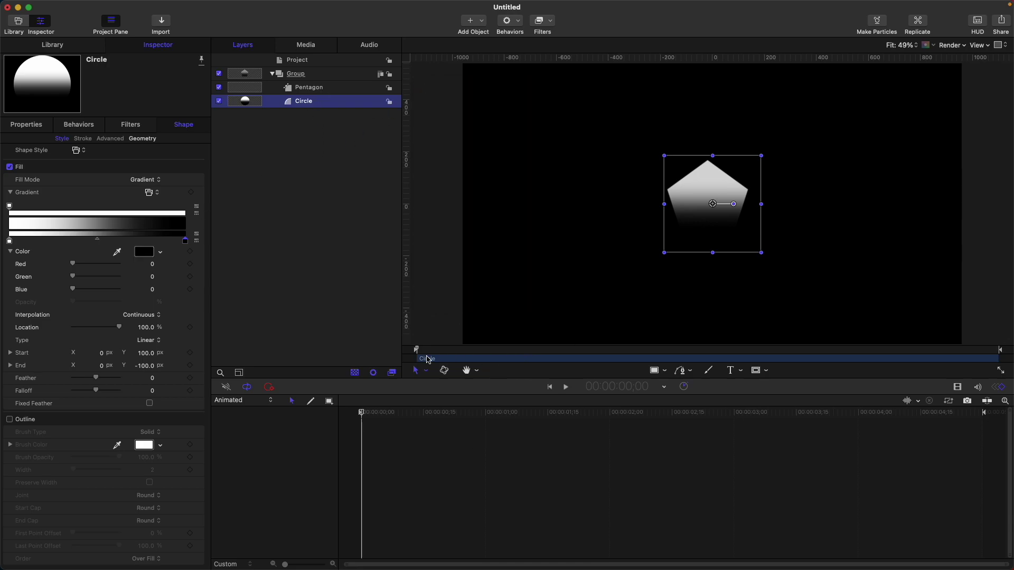
Place the gradient start at the pentagon's top apex and its end straight below the base.
click(426, 371)
click(425, 527)
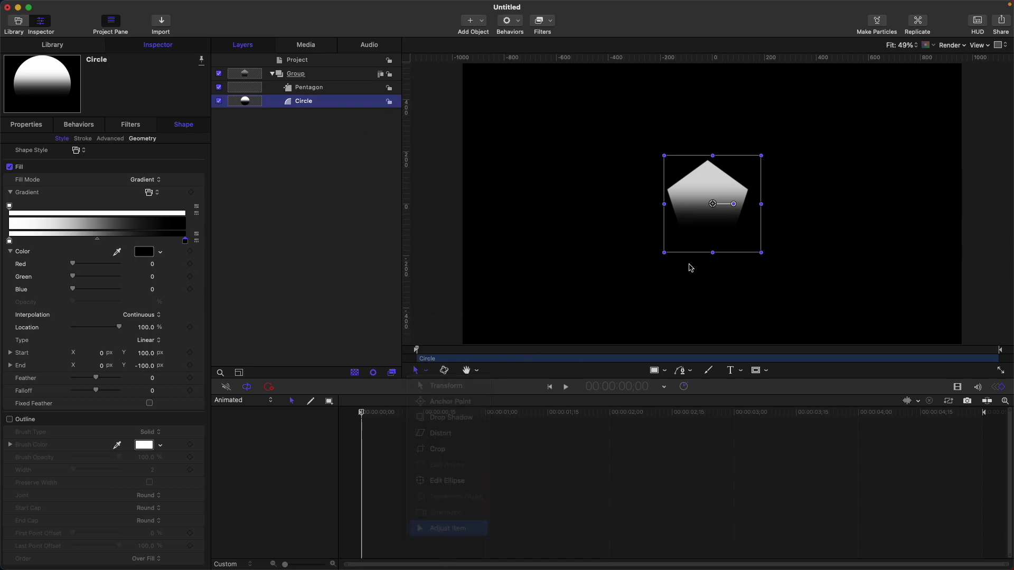
drag(715, 232, 718, 269)
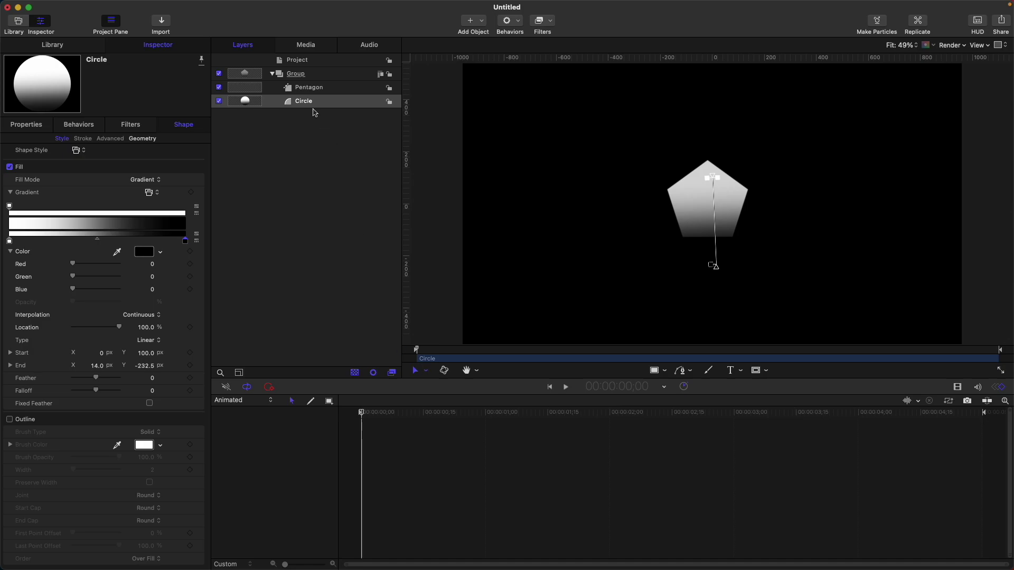
click(323, 88)
click(333, 101)
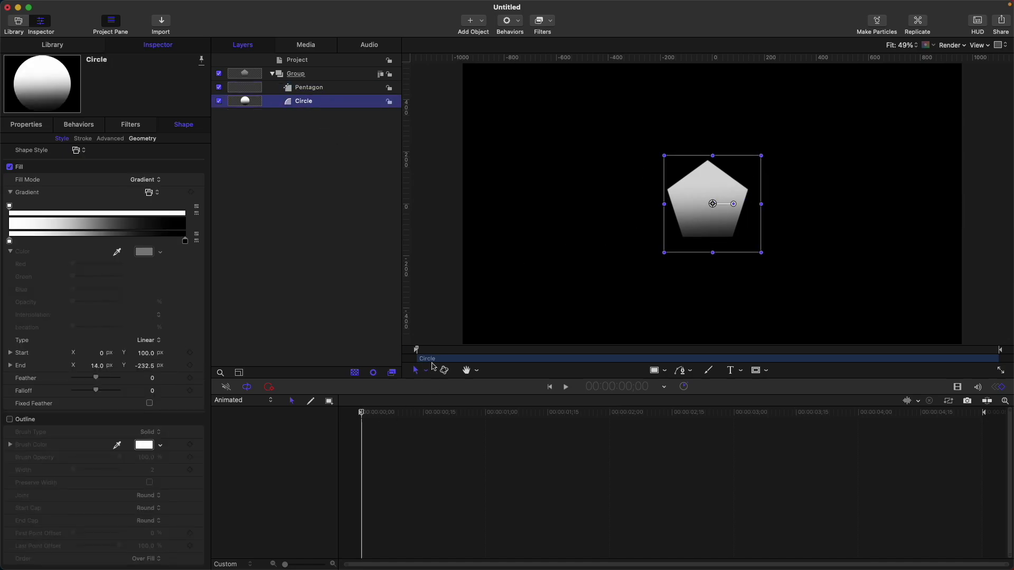
click(428, 372)
click(456, 524)
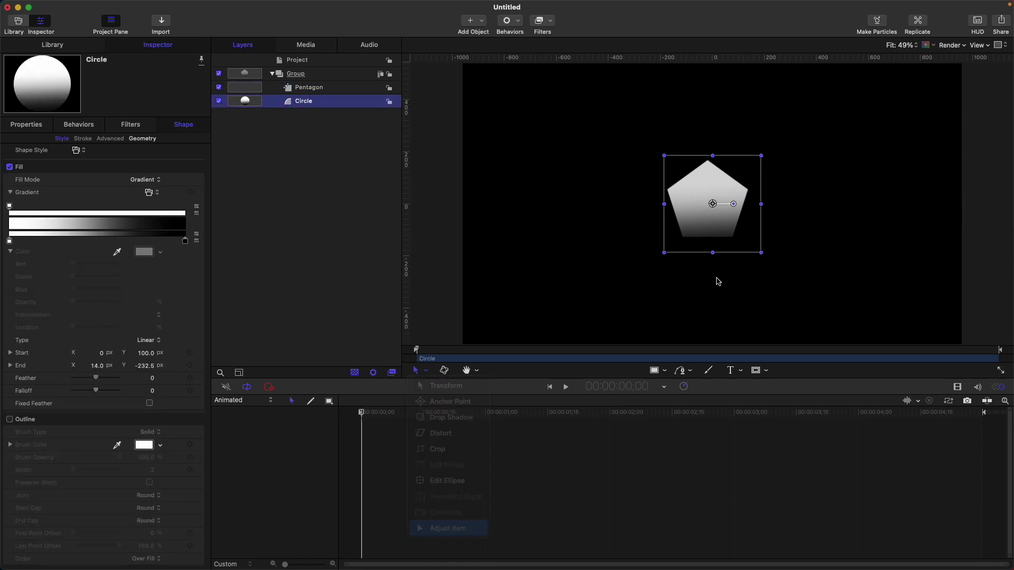
drag(713, 178, 706, 156)
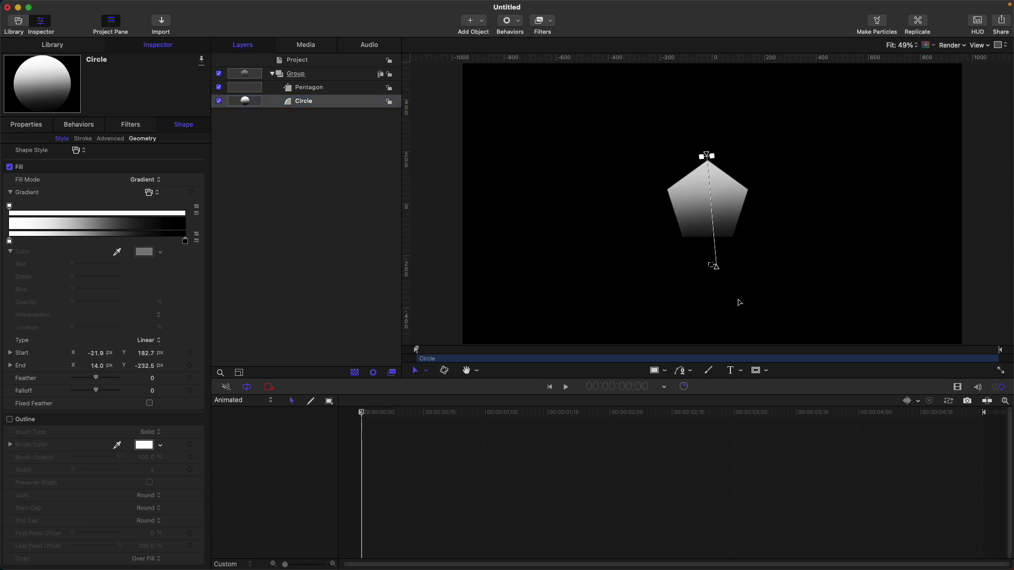
drag(719, 271, 711, 271)
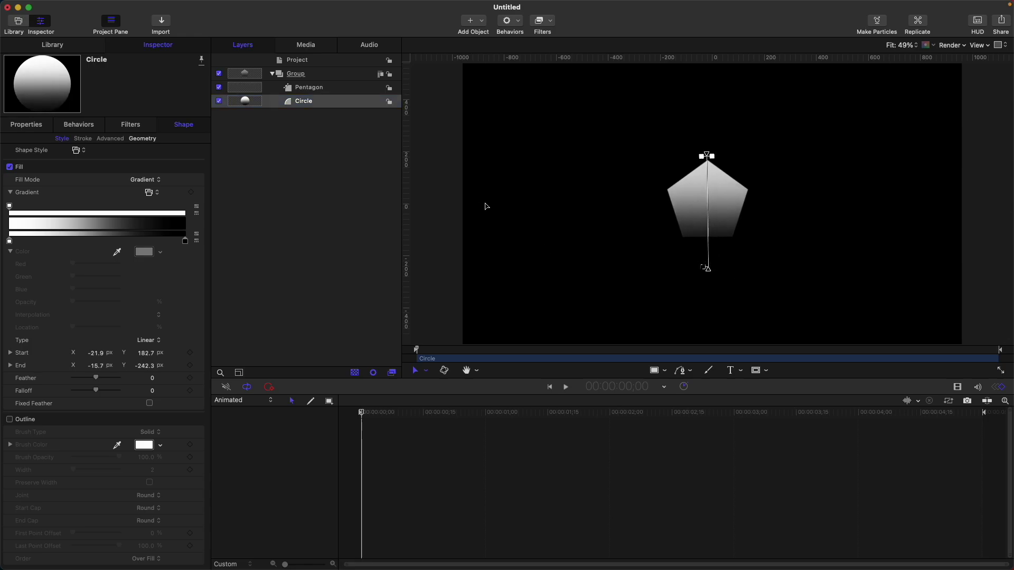
click(324, 93)
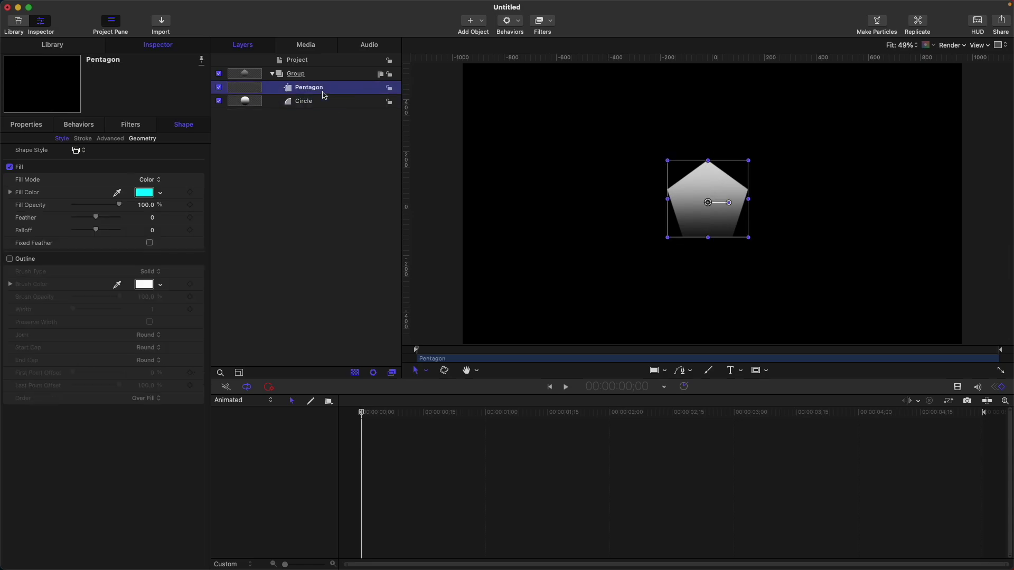
Drag the Stencil Luma pentagon around the canvas, leaving it below centre near Y −157.5 px.
click(29, 125)
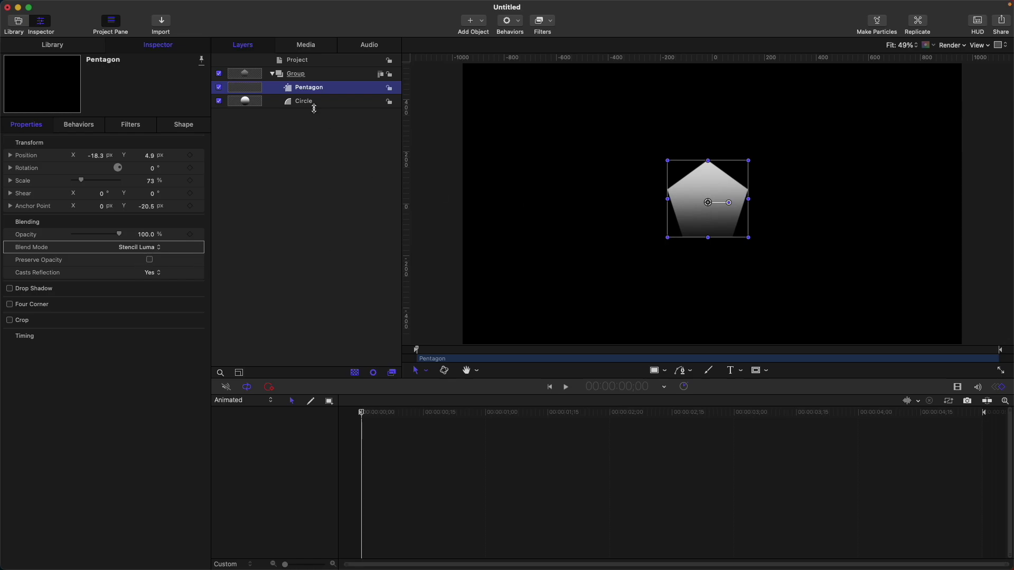
drag(703, 207, 704, 206)
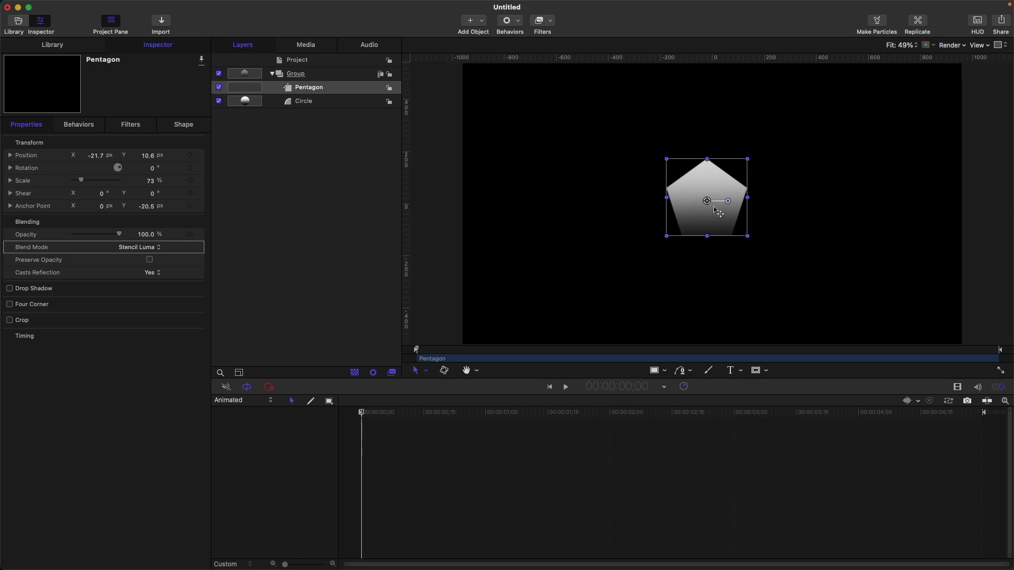
drag(707, 203, 744, 164)
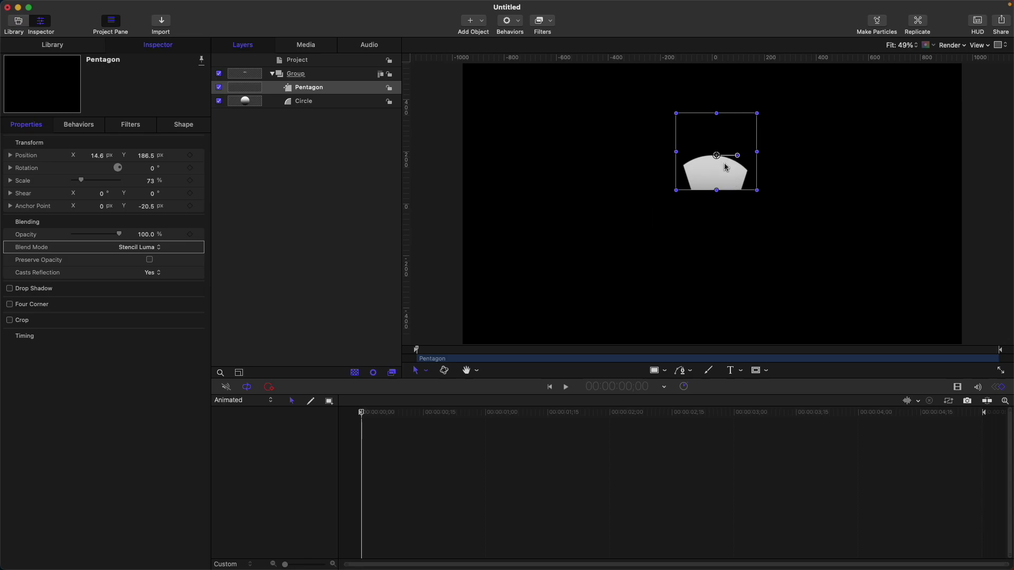
drag(714, 162, 710, 226)
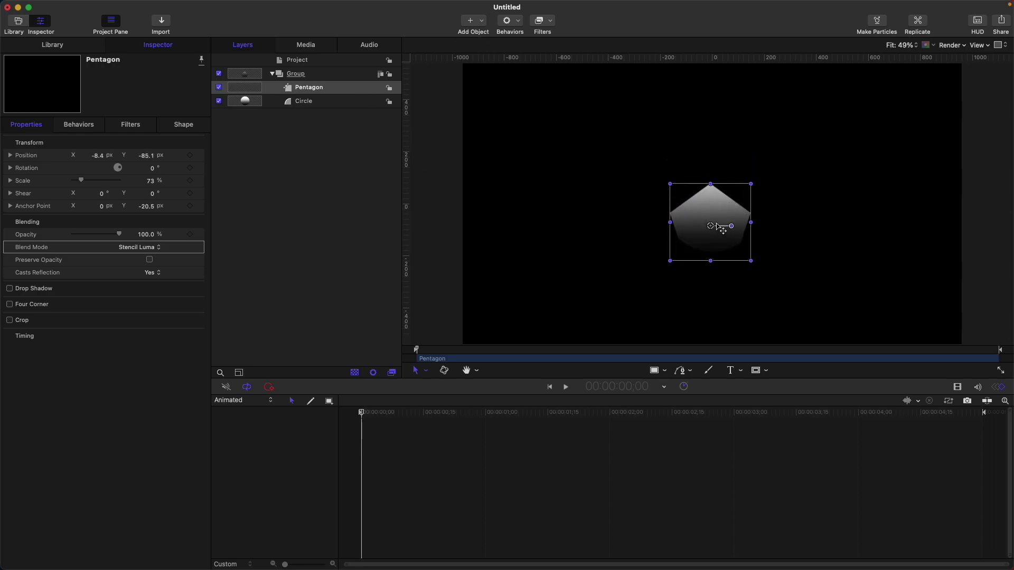
drag(712, 227, 717, 250)
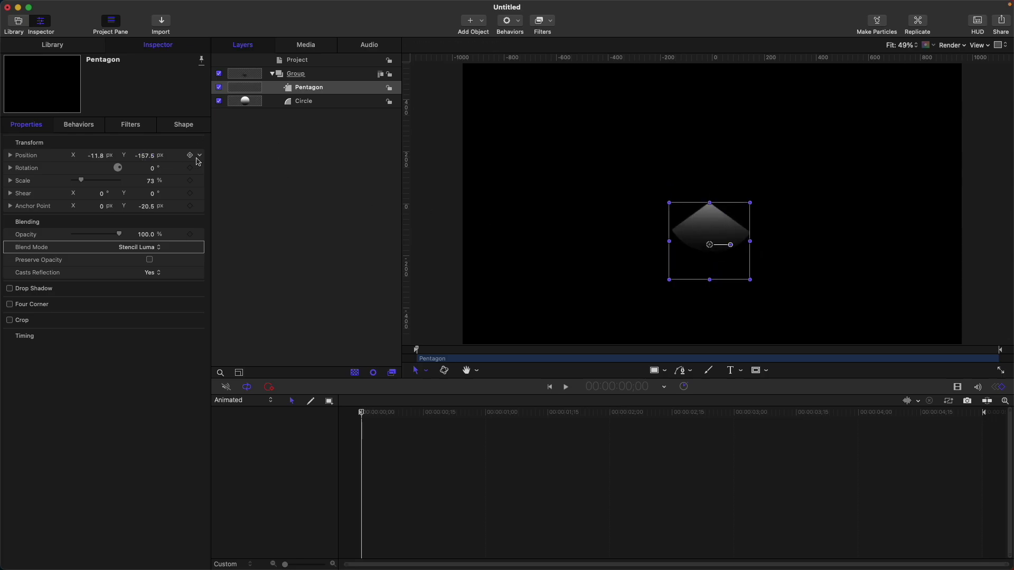
Reset the pentagon's position to 0, 0 and give the circle a solid colour fill.
click(200, 156)
click(233, 162)
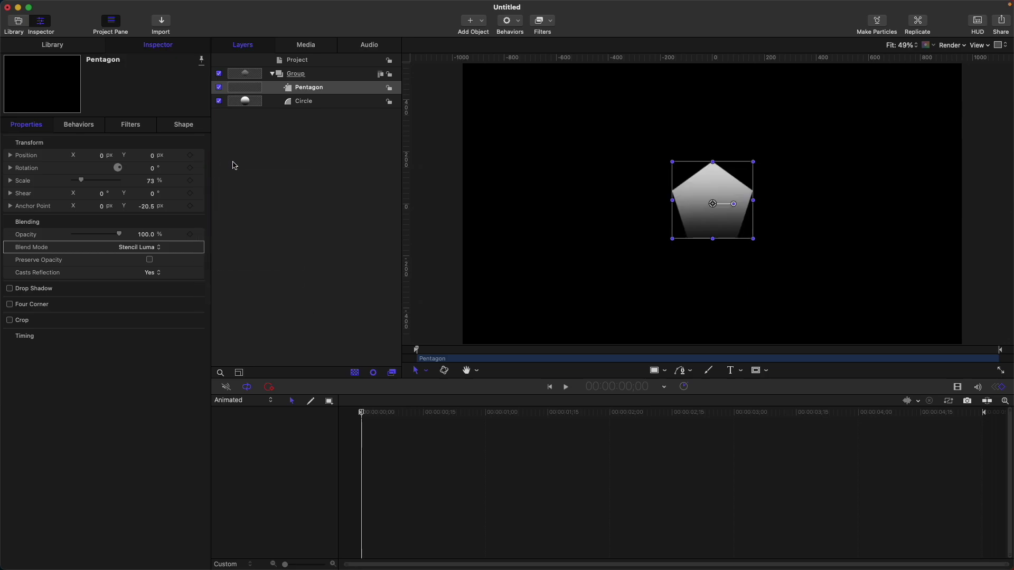
click(294, 102)
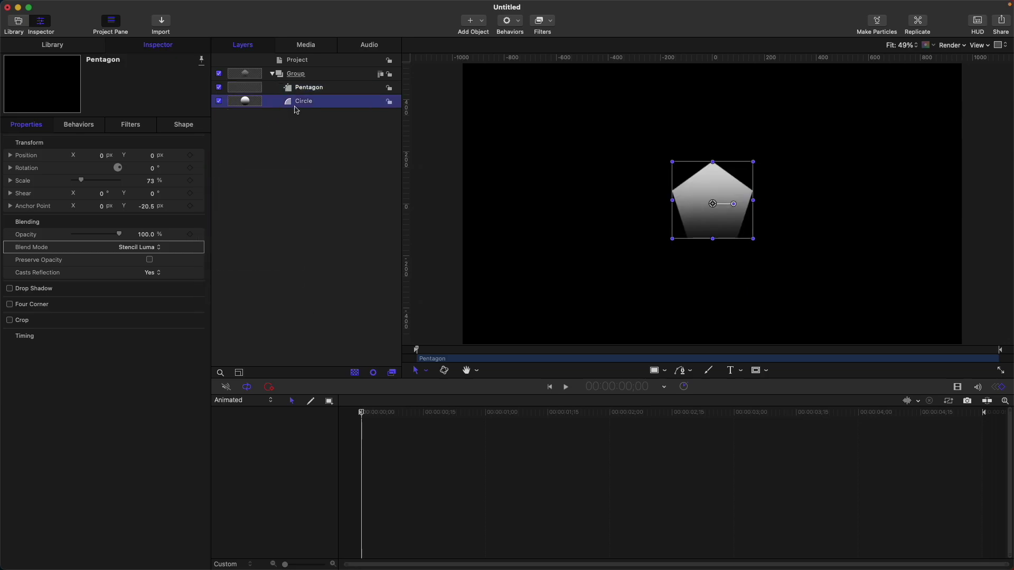
click(193, 129)
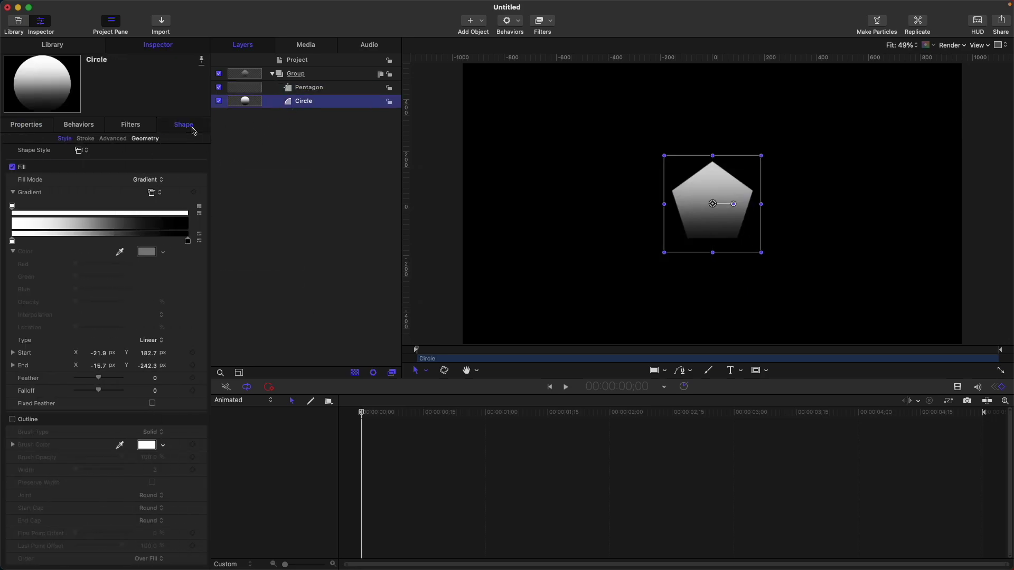
click(145, 180)
click(146, 170)
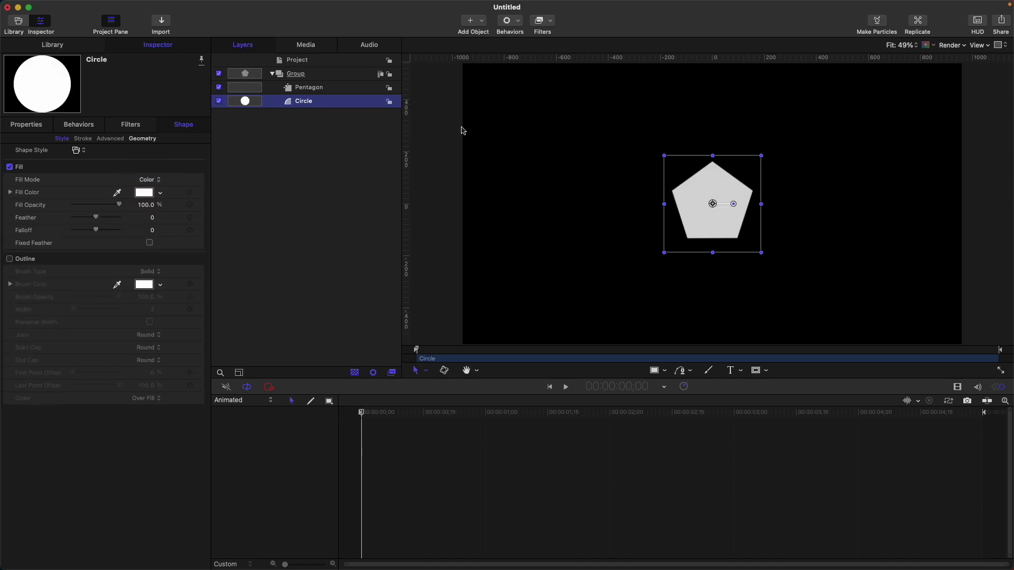
Set the pentagon's blend mode to Silhouette Alpha.
click(315, 88)
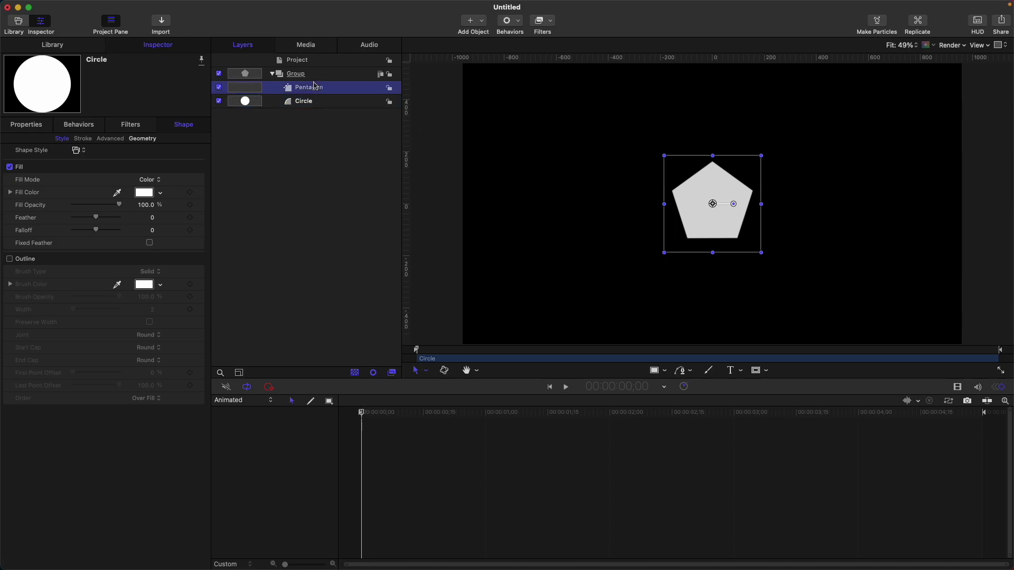
click(26, 125)
click(148, 251)
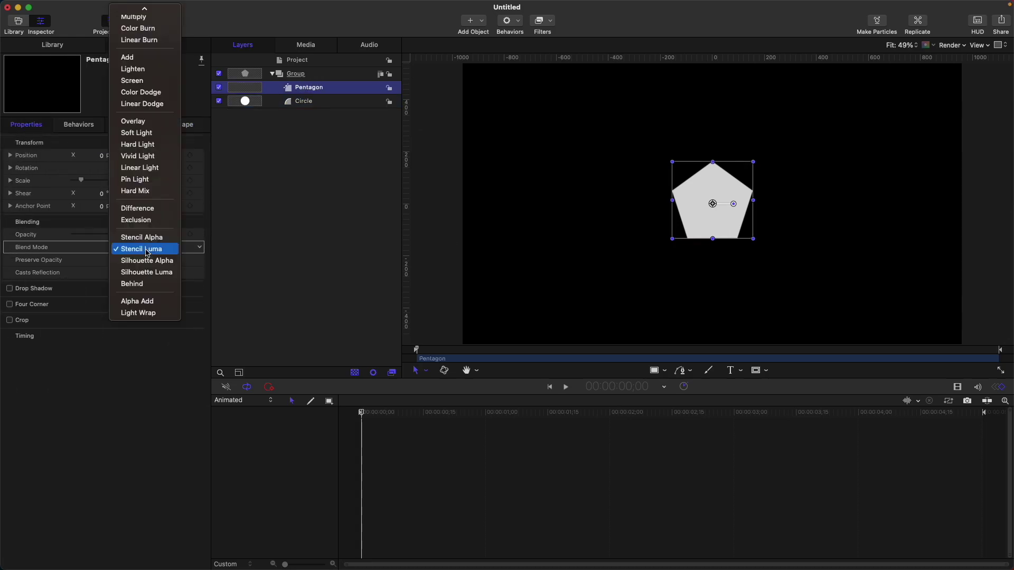
click(147, 260)
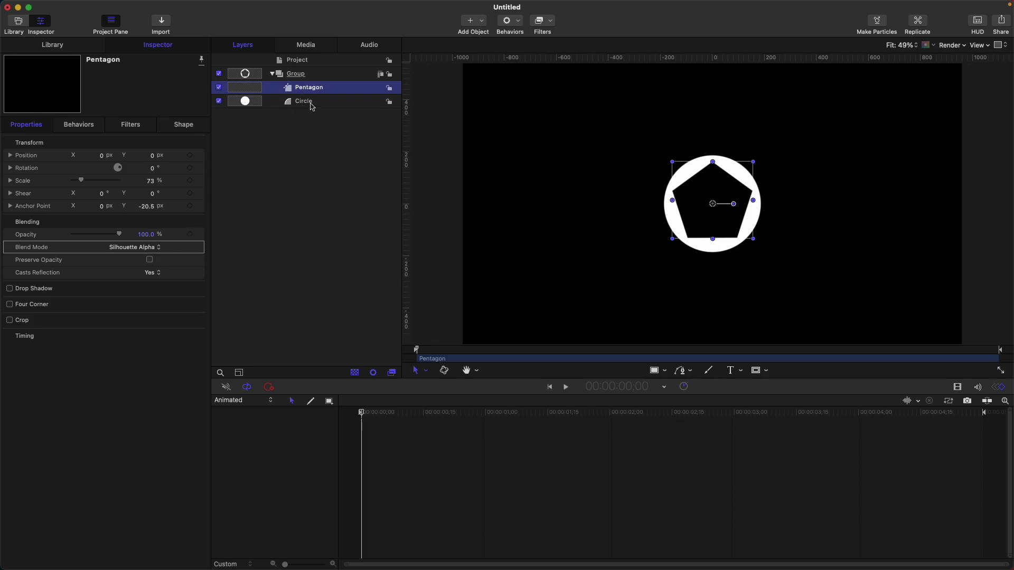
click(303, 103)
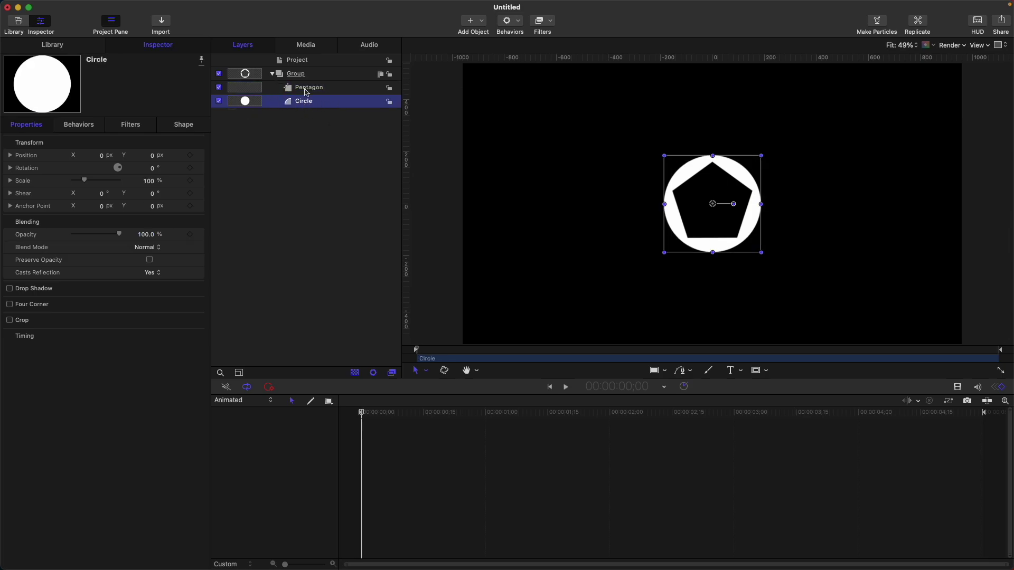
click(307, 92)
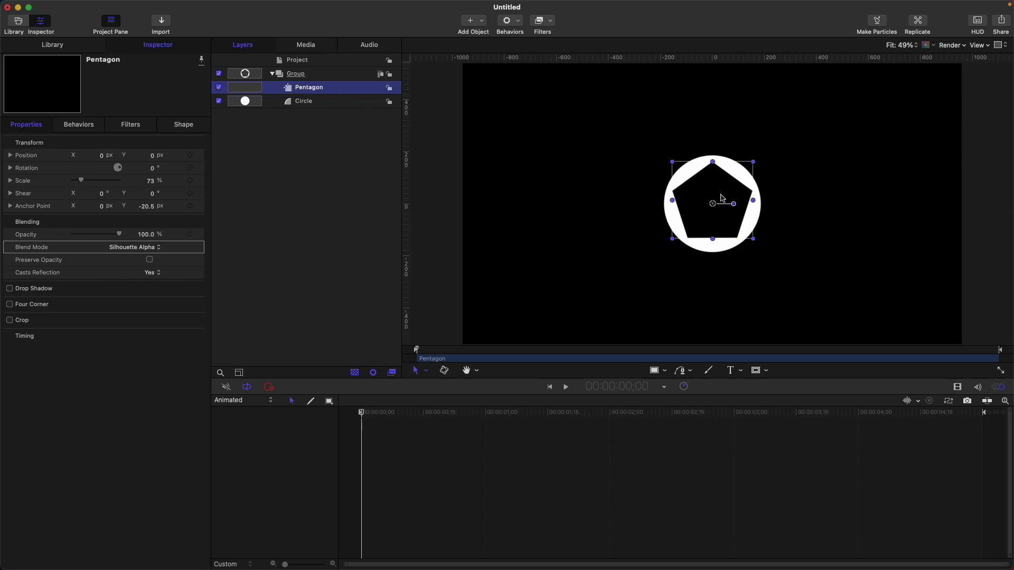
Drag the pentagon off-centre to cut into the circle, then reset its position to centre.
drag(718, 208, 710, 248)
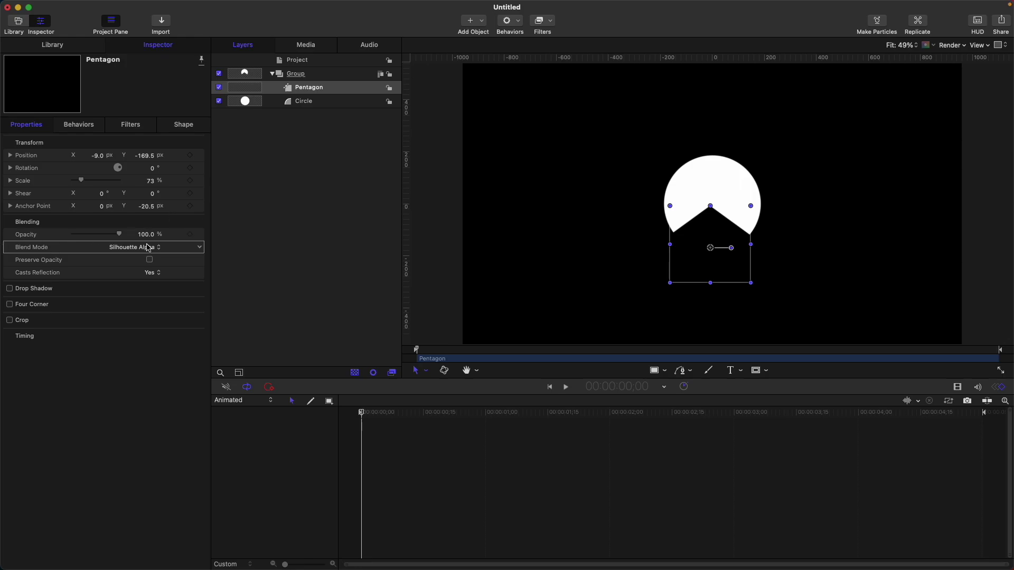
click(203, 156)
click(227, 159)
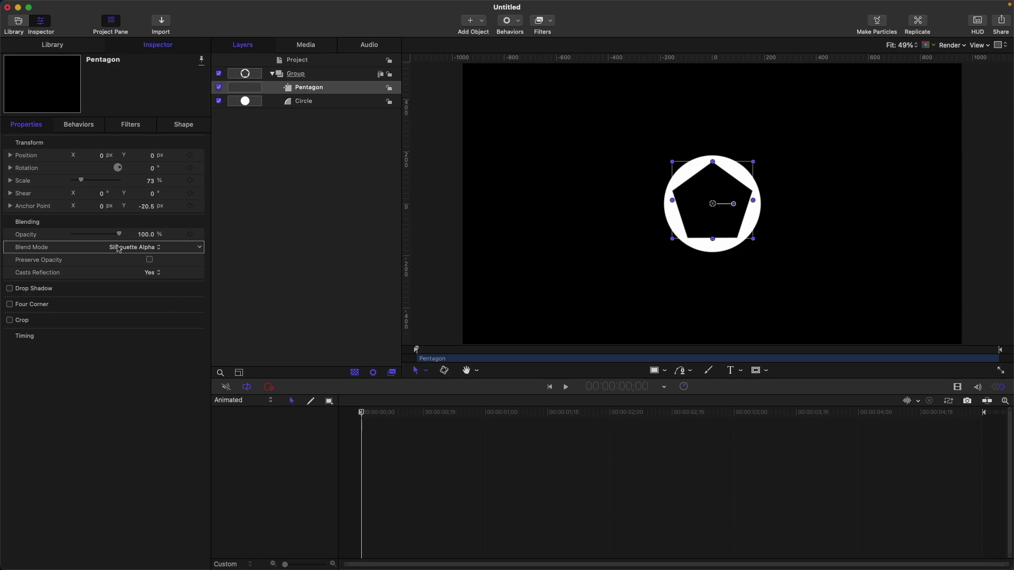
Try Silhouette Luma on the pentagon, then switch its blend mode to Behind.
click(148, 247)
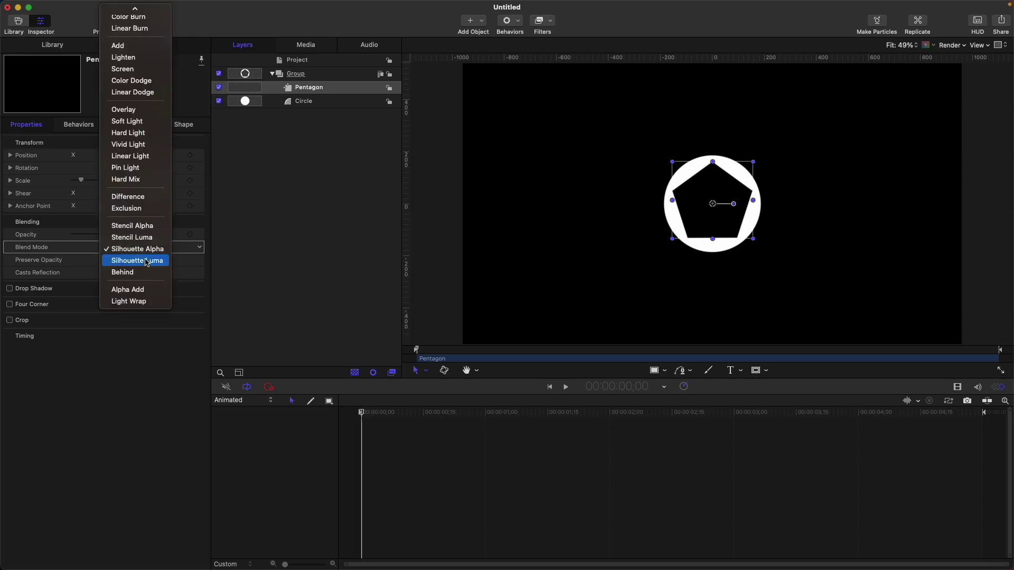
click(147, 262)
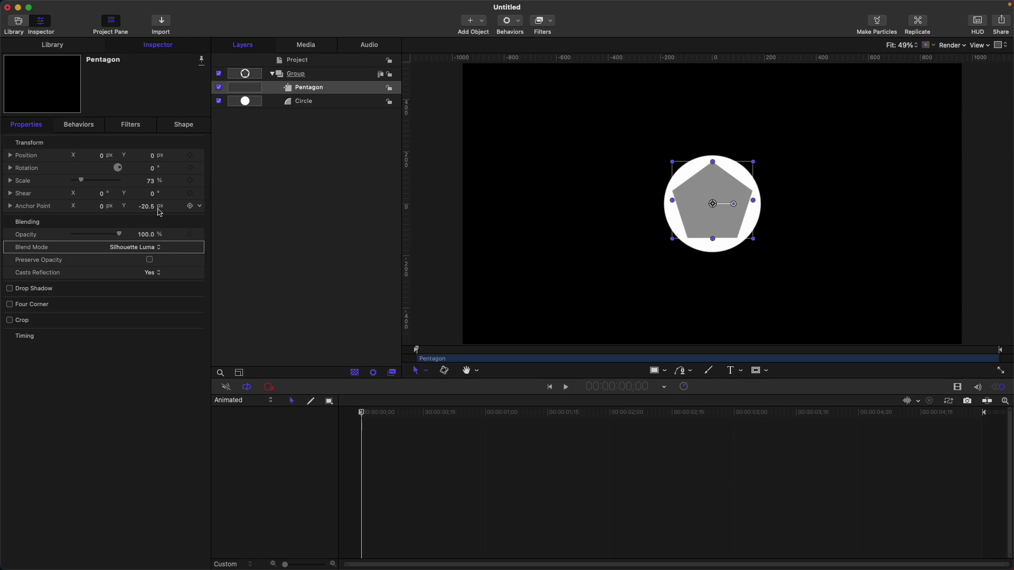
click(159, 248)
click(152, 262)
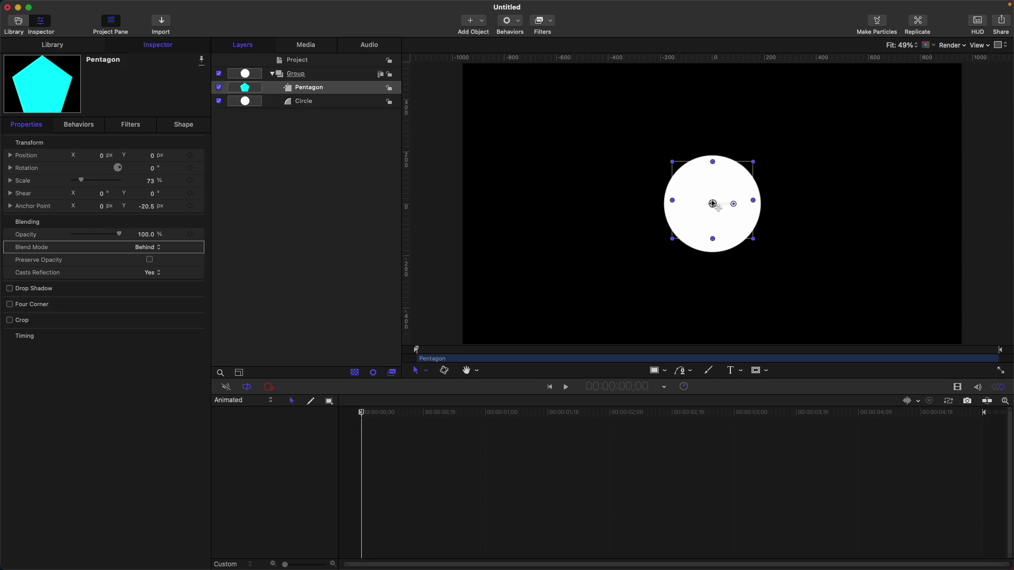
Drag the hidden pentagon right to reveal it, slide it back, then delete the layer.
drag(712, 204, 762, 205)
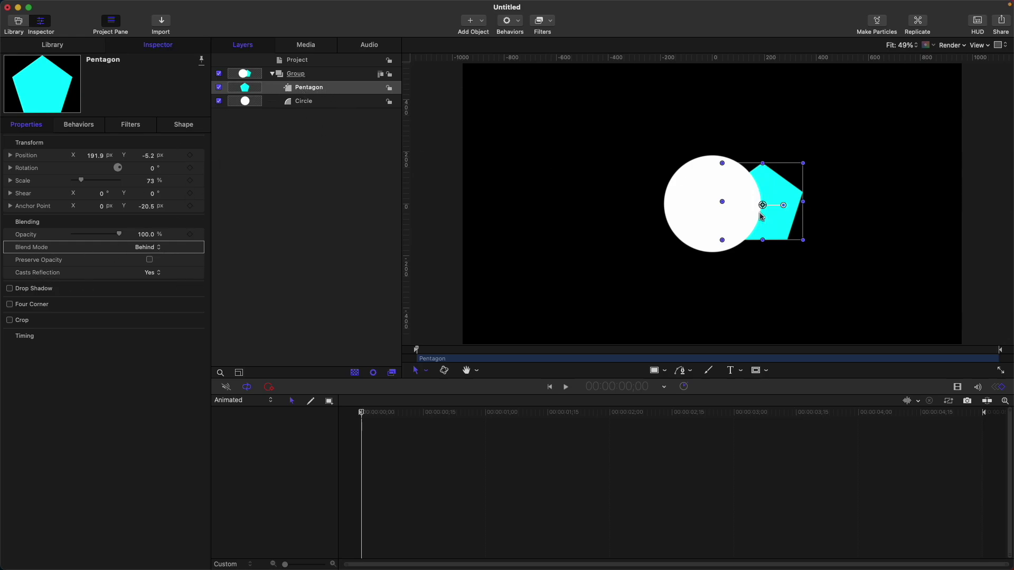
drag(769, 207, 712, 202)
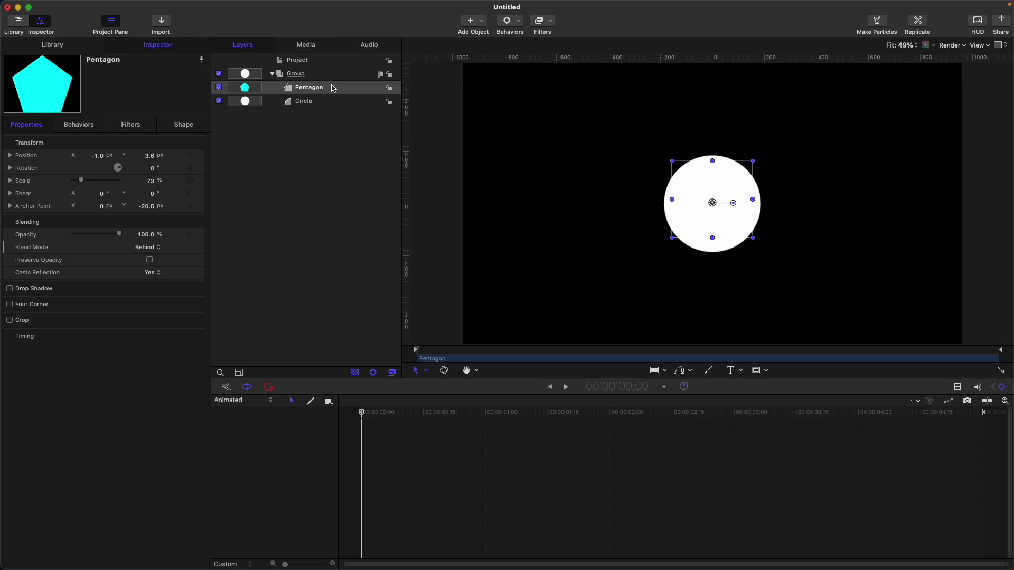
key(Delete)
click(316, 90)
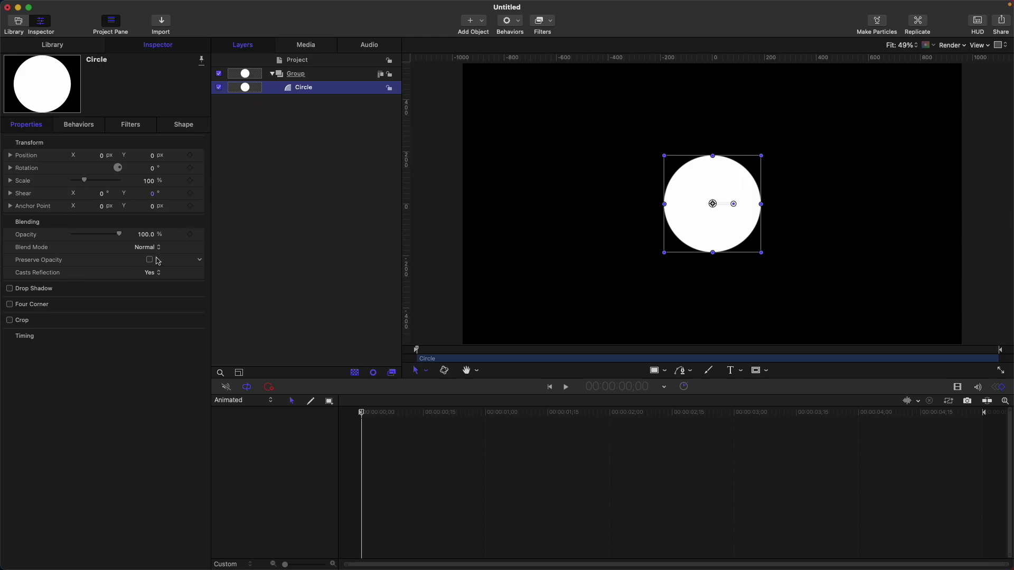
Draw a closed nine-point freeform Bezier landscape shape inside the Group.
click(311, 75)
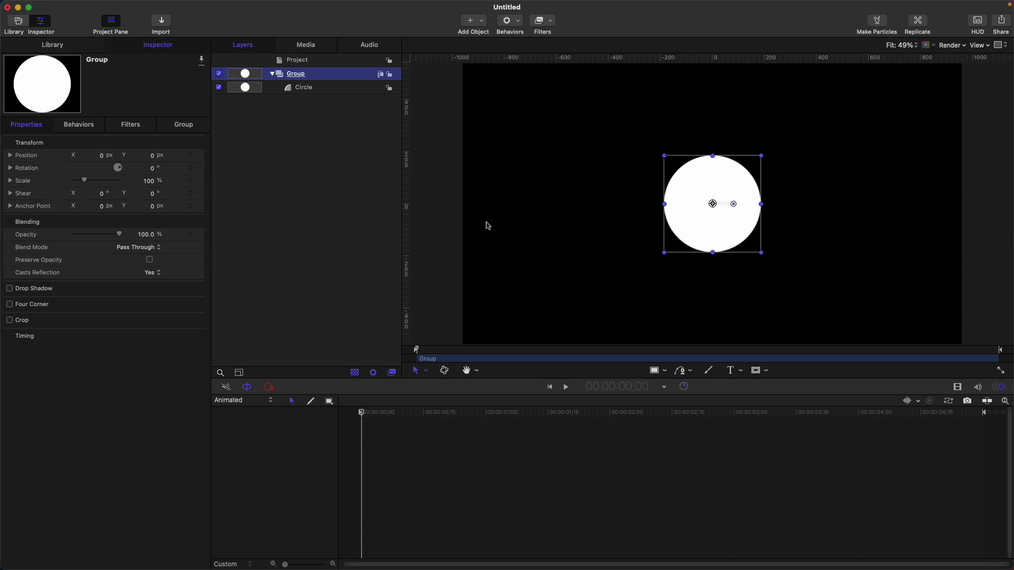
key(b)
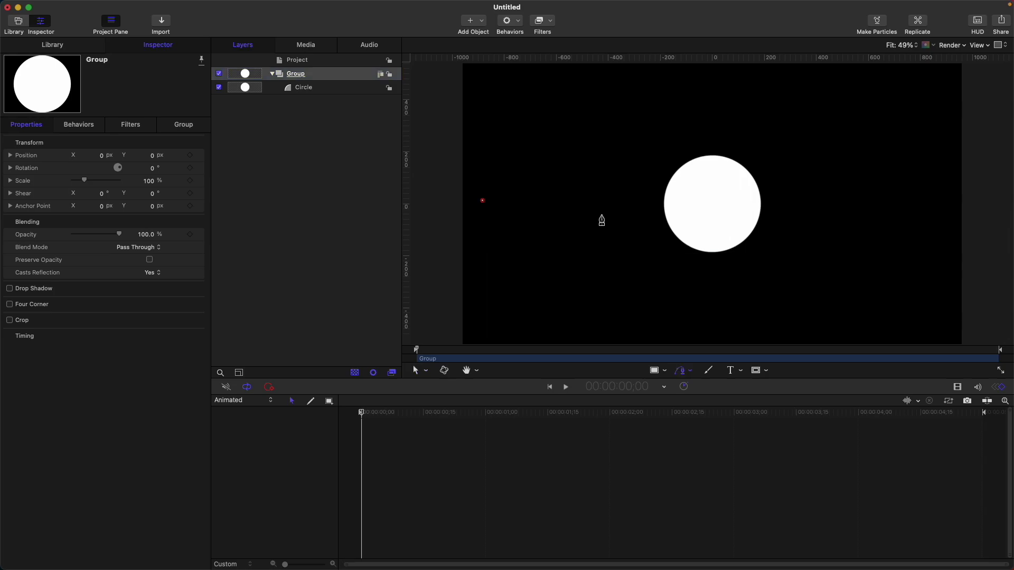
click(482, 201)
click(533, 239)
click(577, 230)
click(590, 271)
click(672, 275)
click(722, 318)
click(577, 330)
click(468, 328)
click(433, 212)
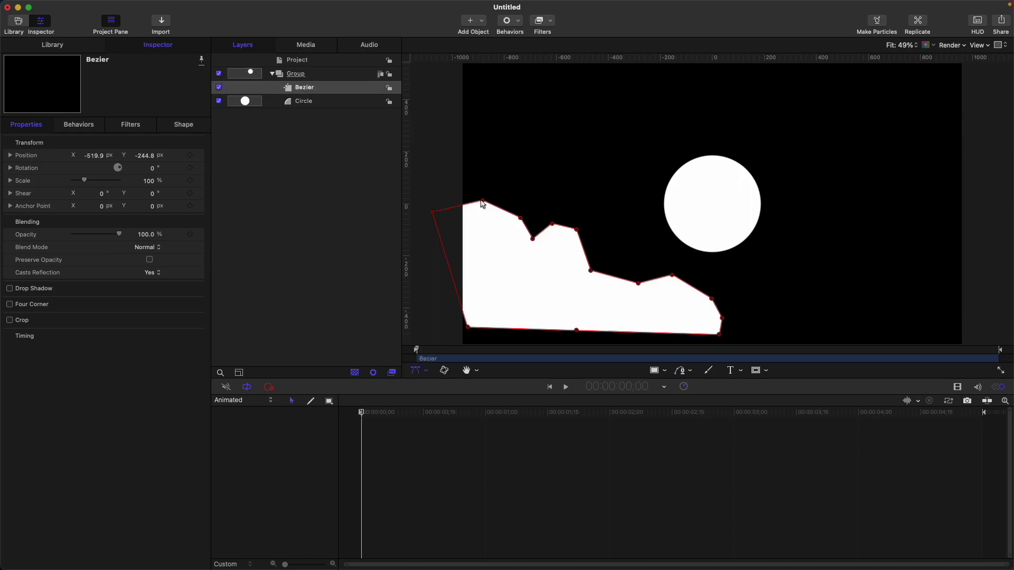
click(482, 201)
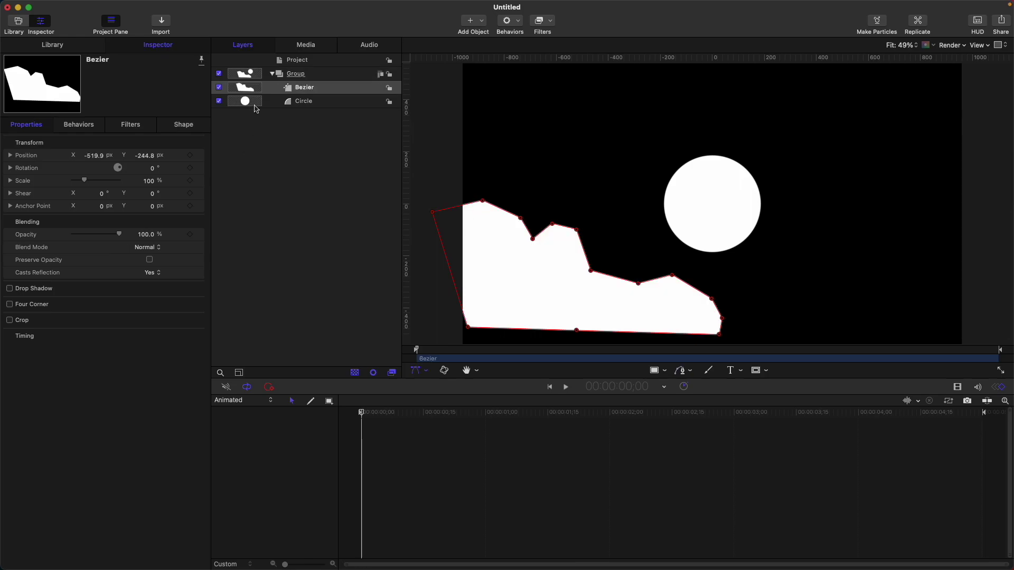
Move the Bezier layer beneath the Circle and drag the circle up-left onto the shape's peak.
click(302, 89)
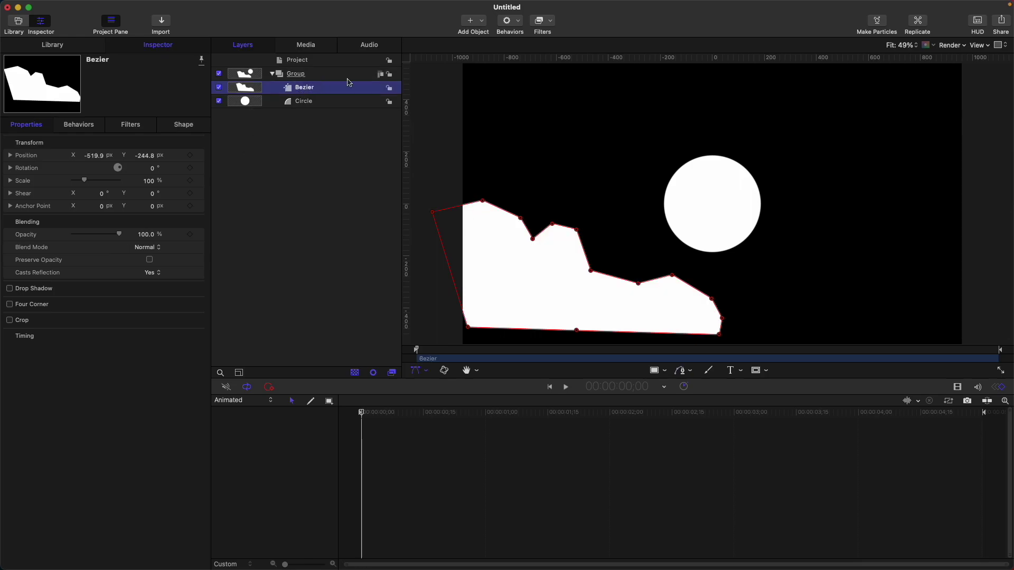
drag(348, 82, 338, 104)
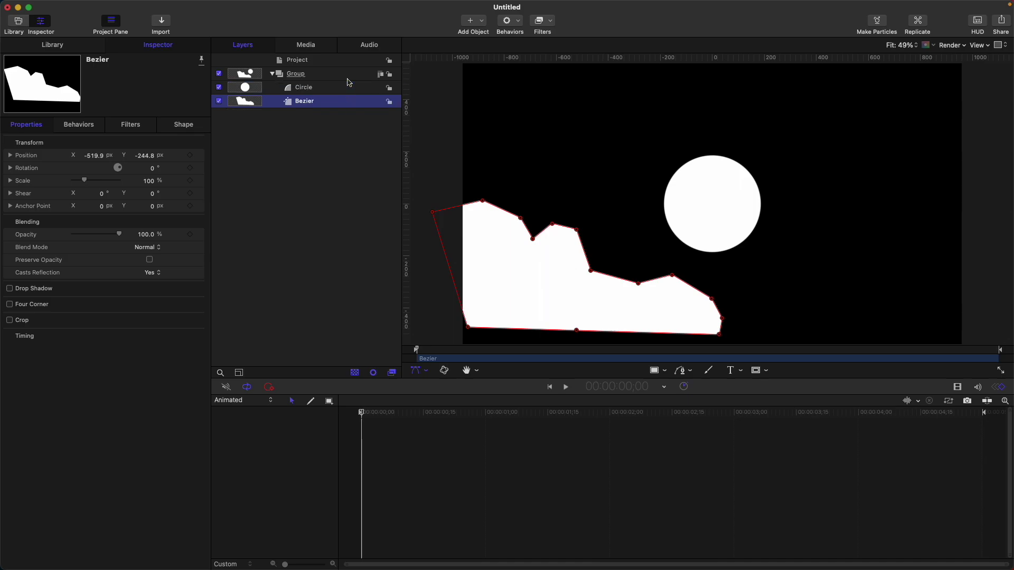
click(183, 124)
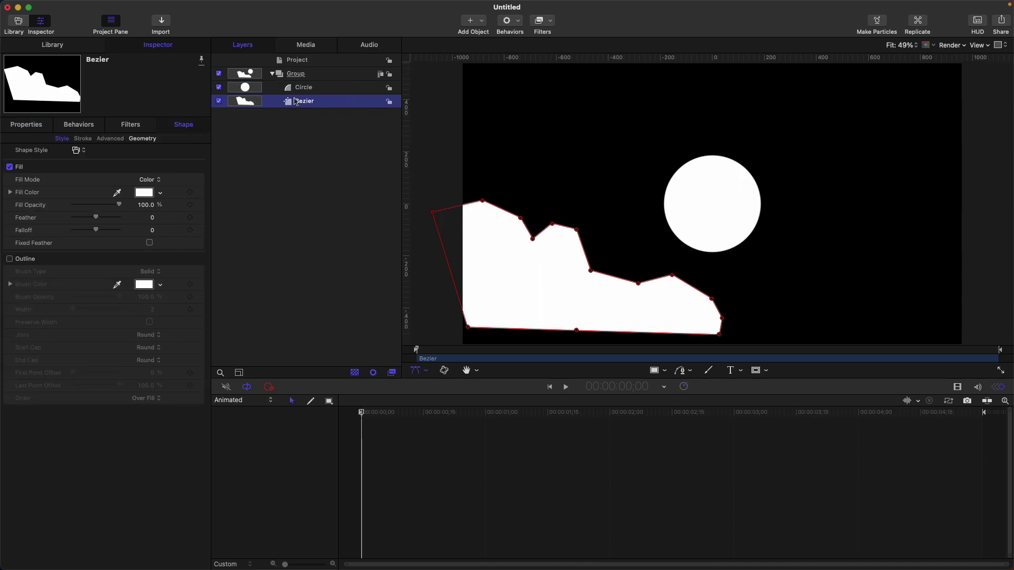
click(325, 91)
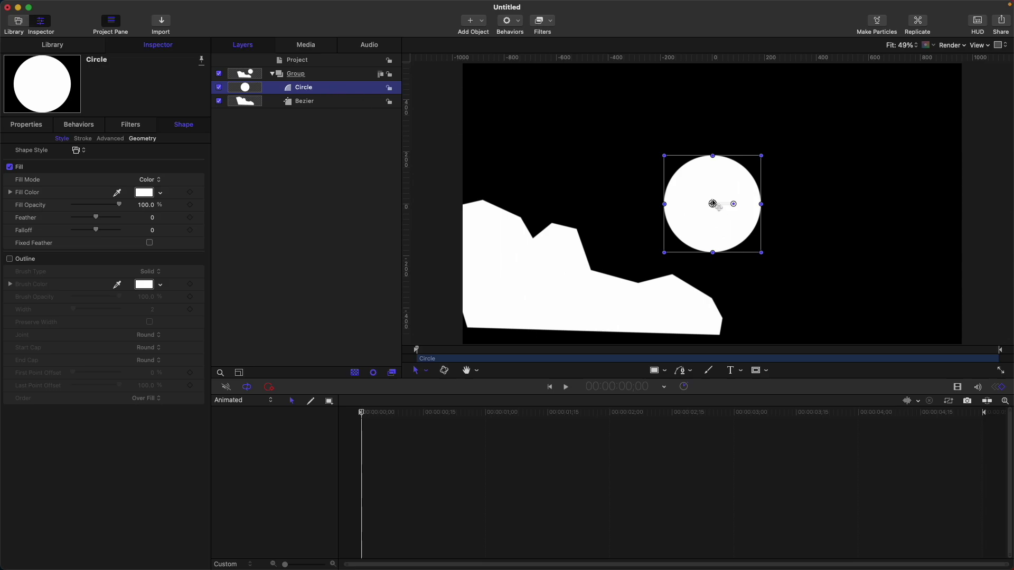
drag(713, 204, 568, 185)
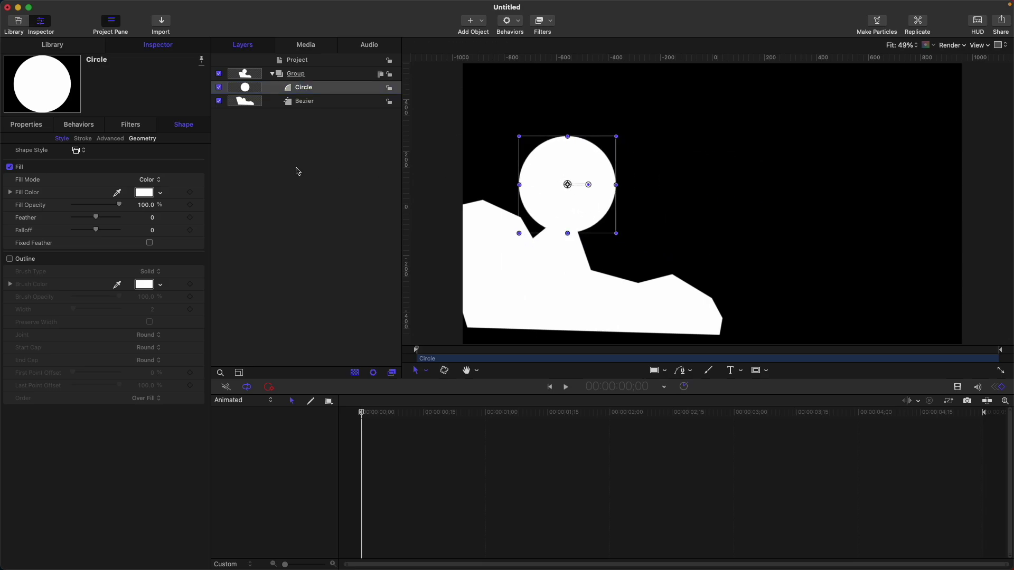
click(321, 101)
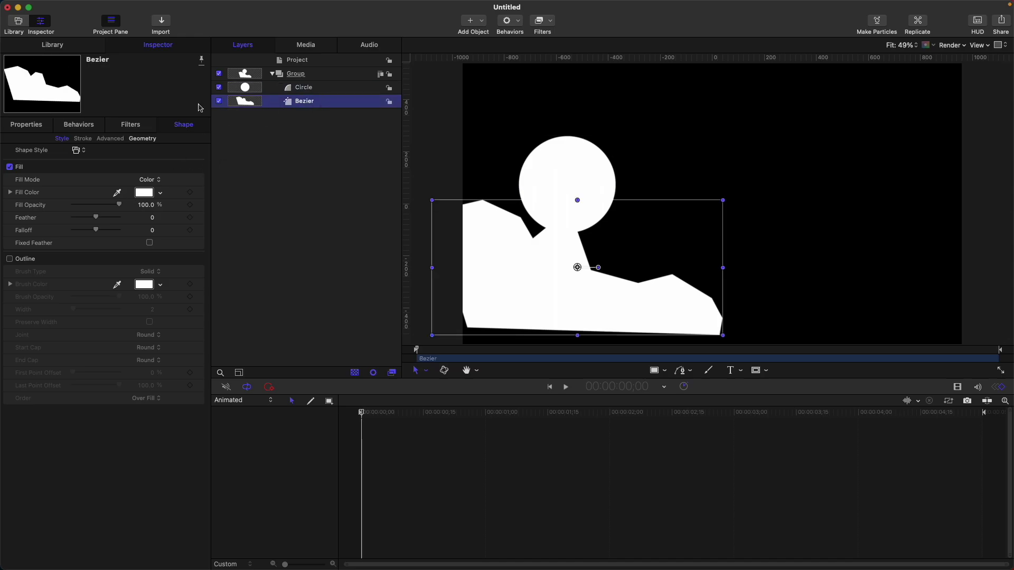
Set the Bezier shape's fill colour to cyan, then reselect the Circle layer.
click(144, 193)
click(477, 186)
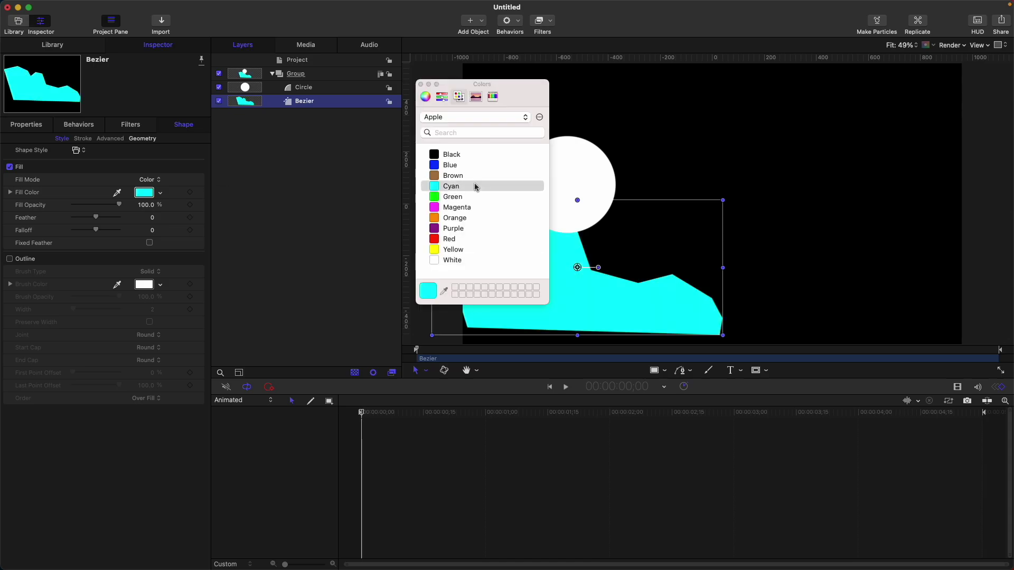
click(421, 85)
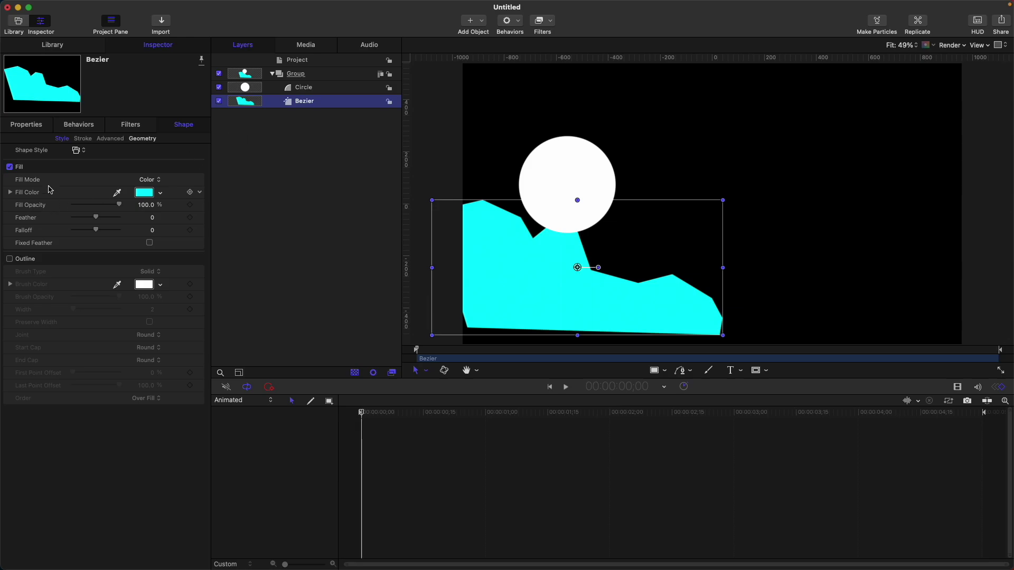
click(314, 90)
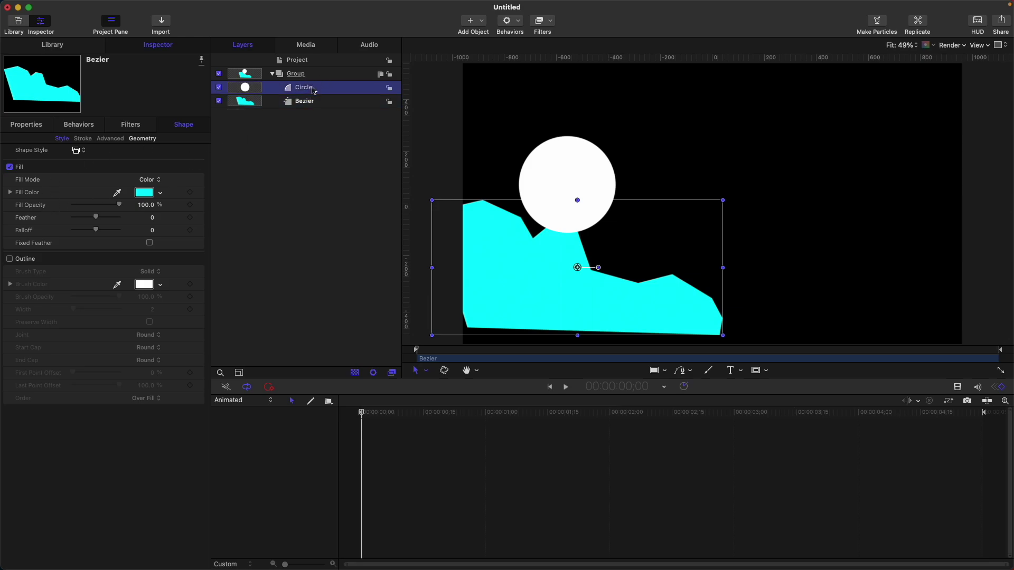
click(19, 123)
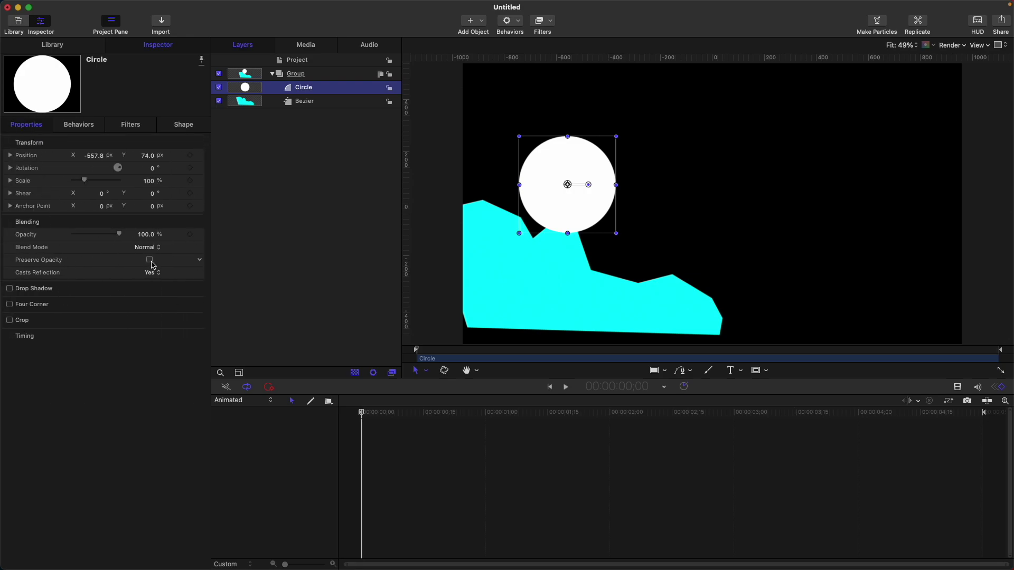
Enable Preserve Opacity on the white circle and drag it to the cyan shape's left side (X −722, Y −228.6).
click(150, 259)
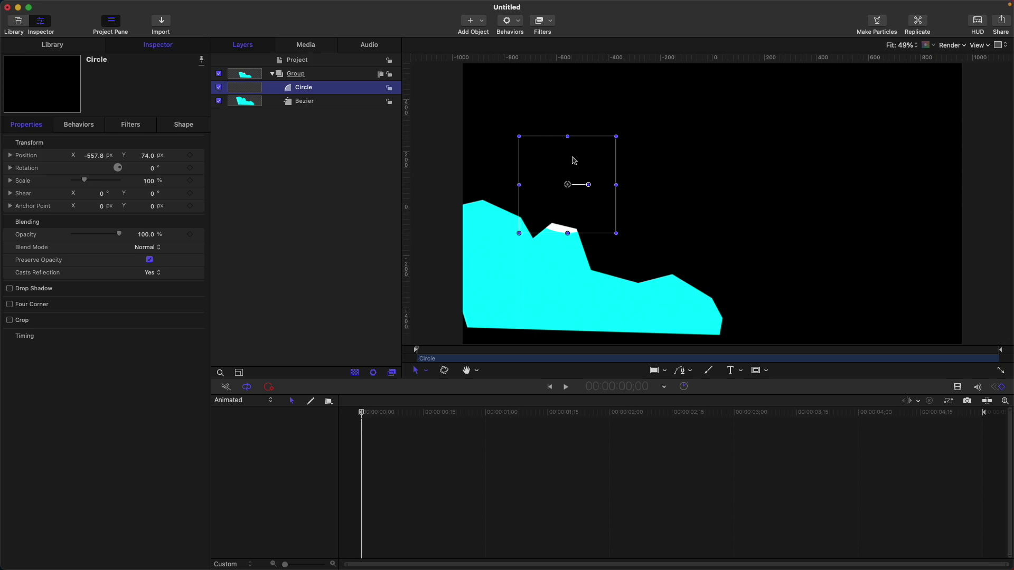
drag(564, 195, 689, 189)
drag(757, 178, 524, 263)
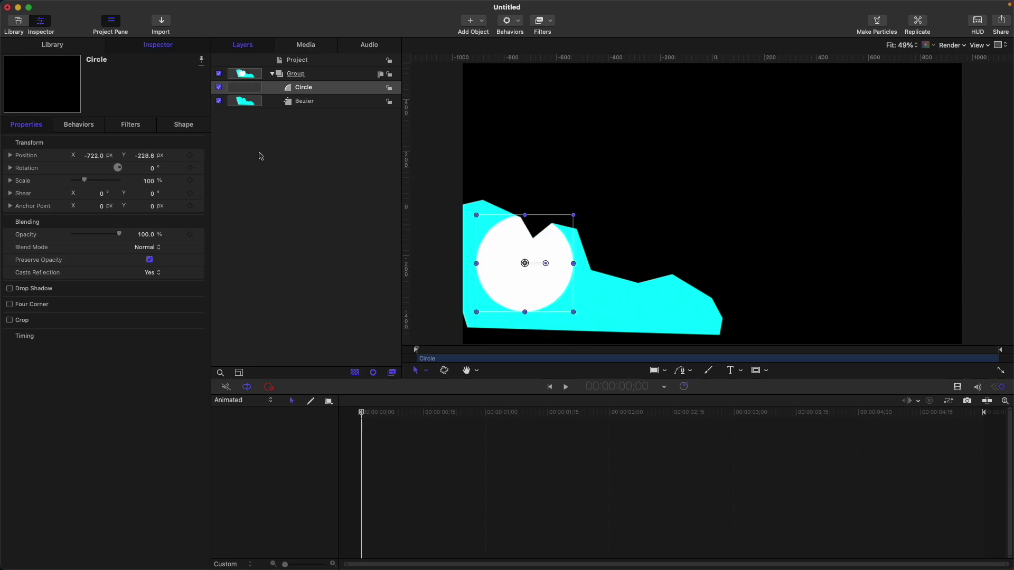